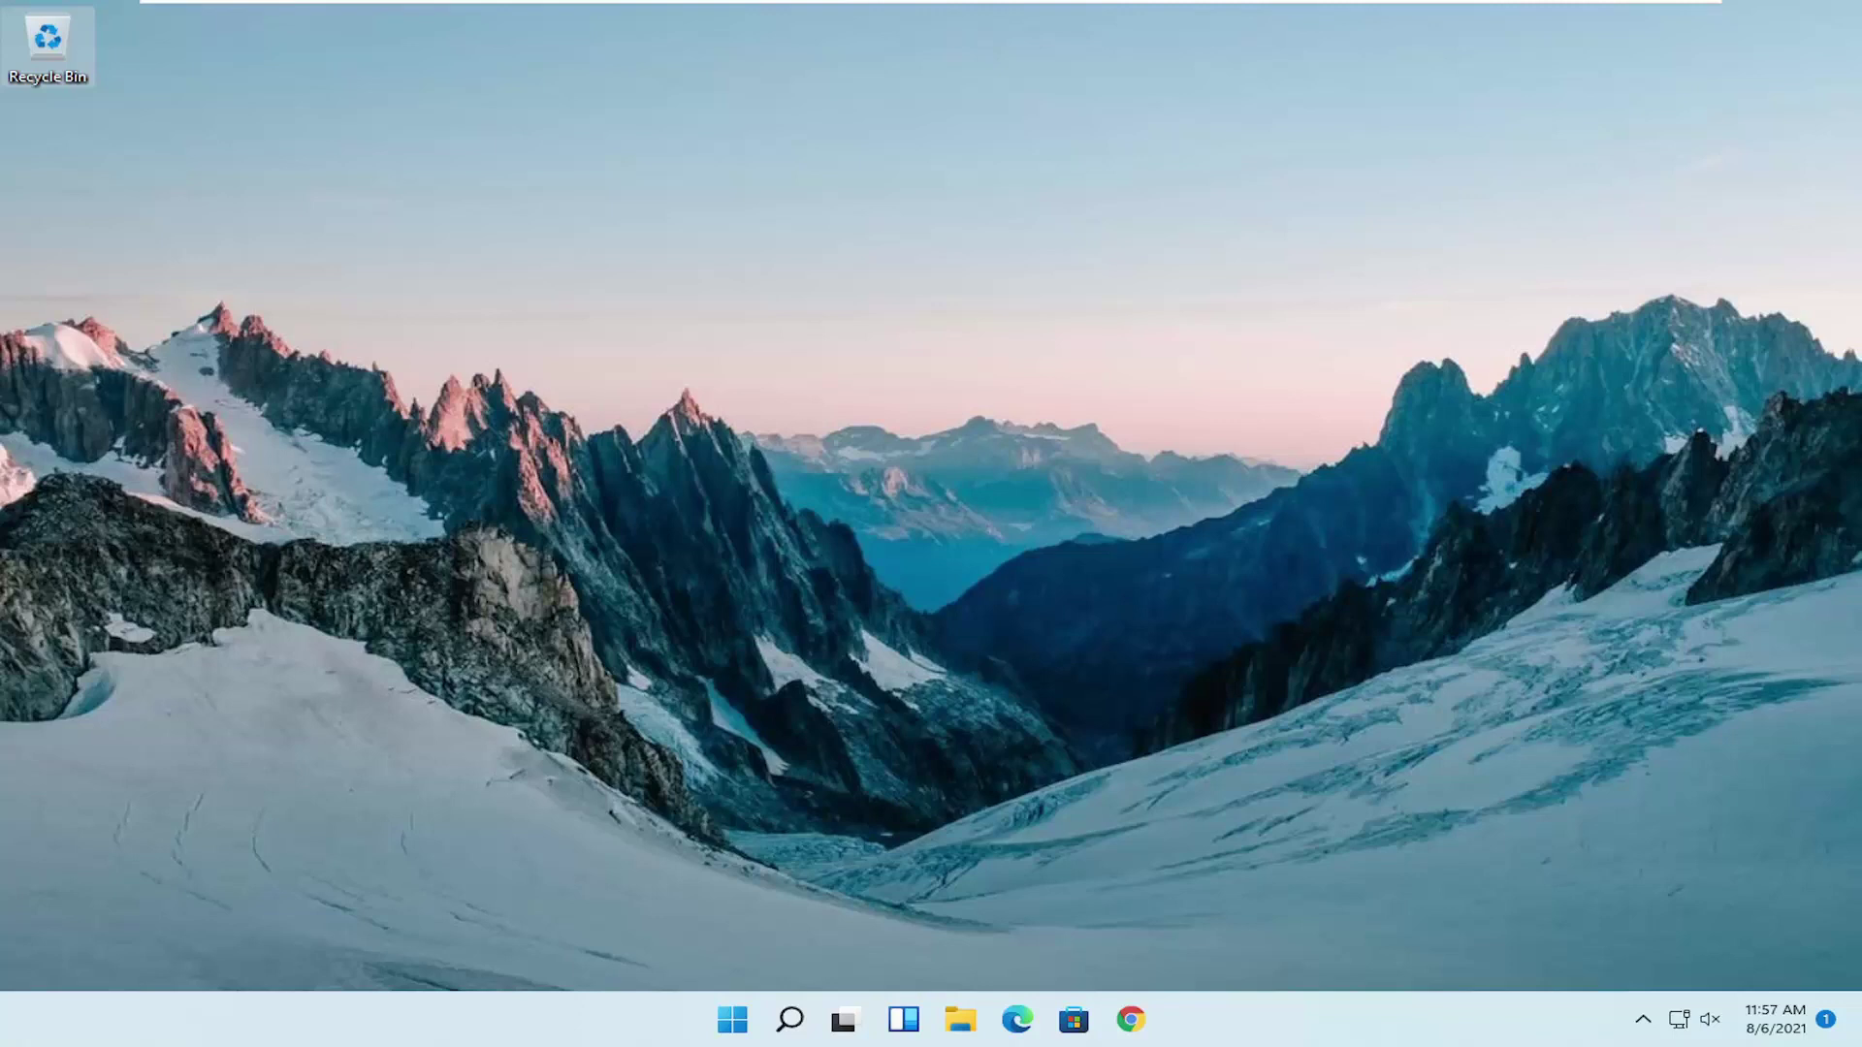
# Search for 'regedit' and launch Registry Editor as administrator, approving the UAC prompt
pyautogui.click(790, 1020)
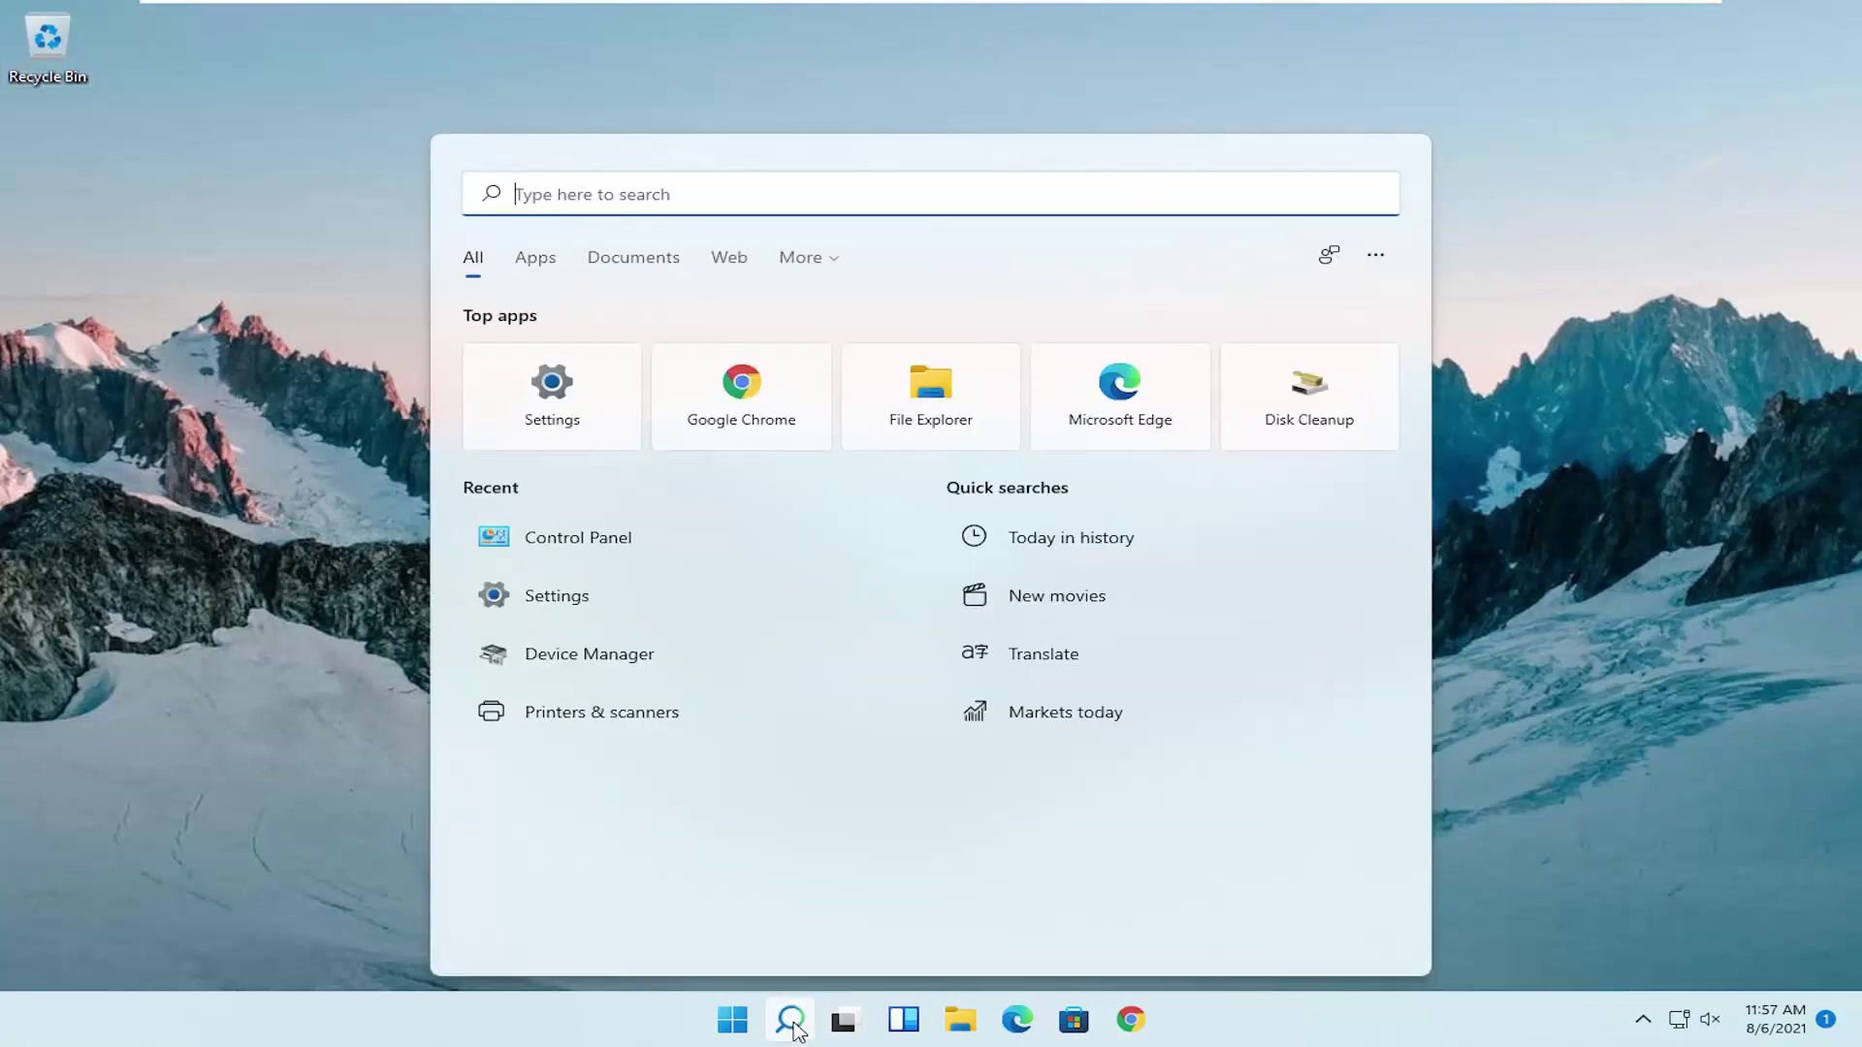
pyautogui.write('regedit')
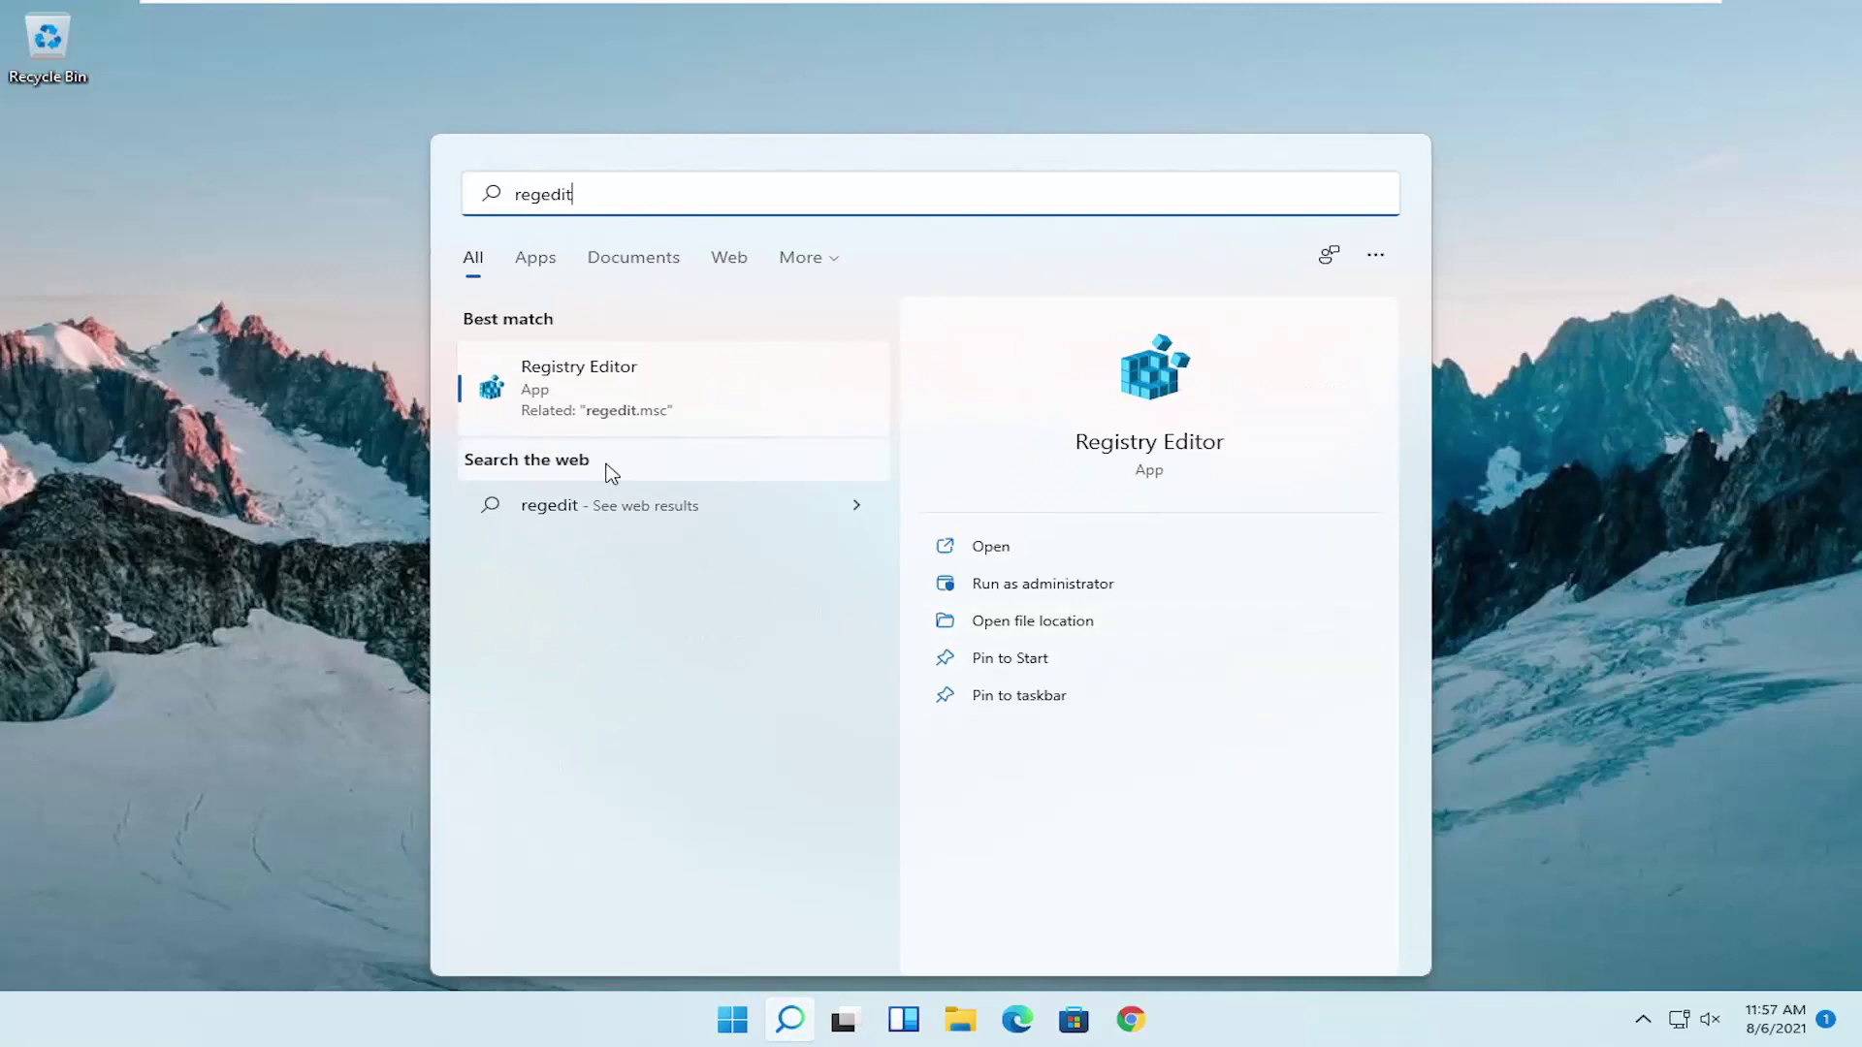
pyautogui.rightClick(575, 388)
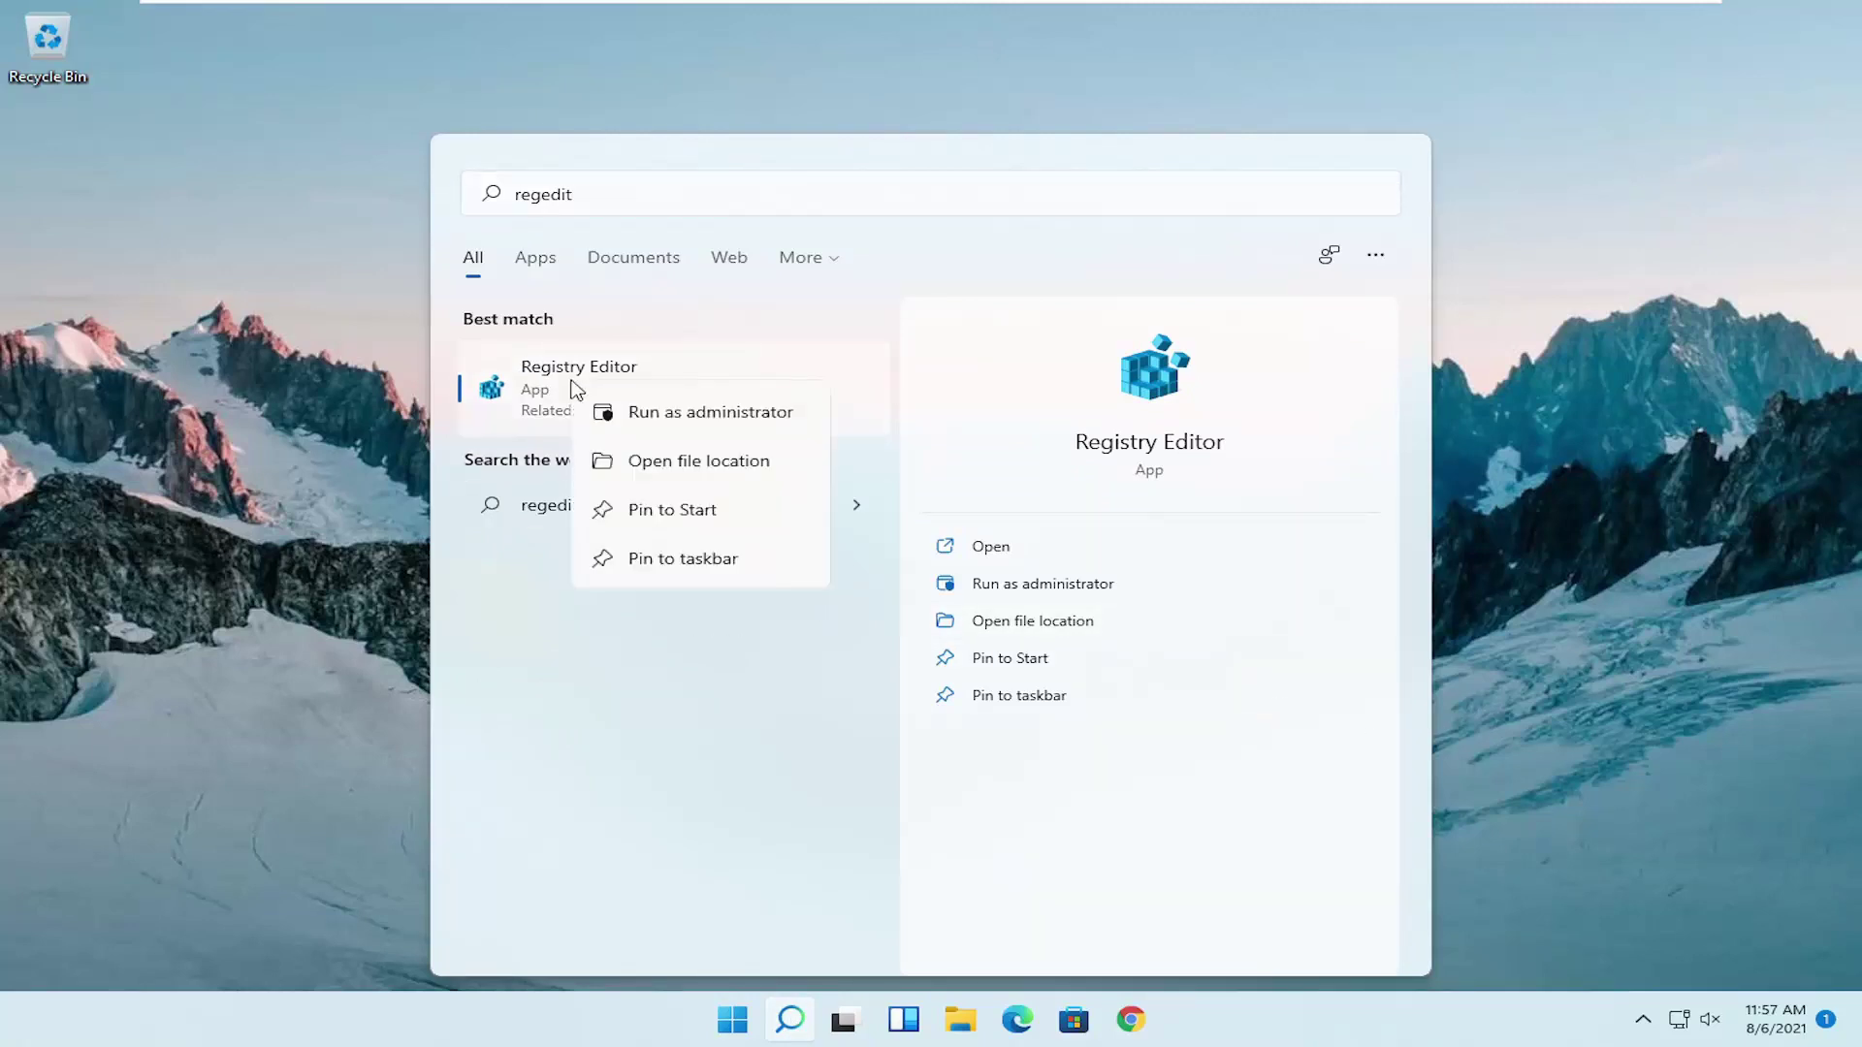
pyautogui.click(680, 417)
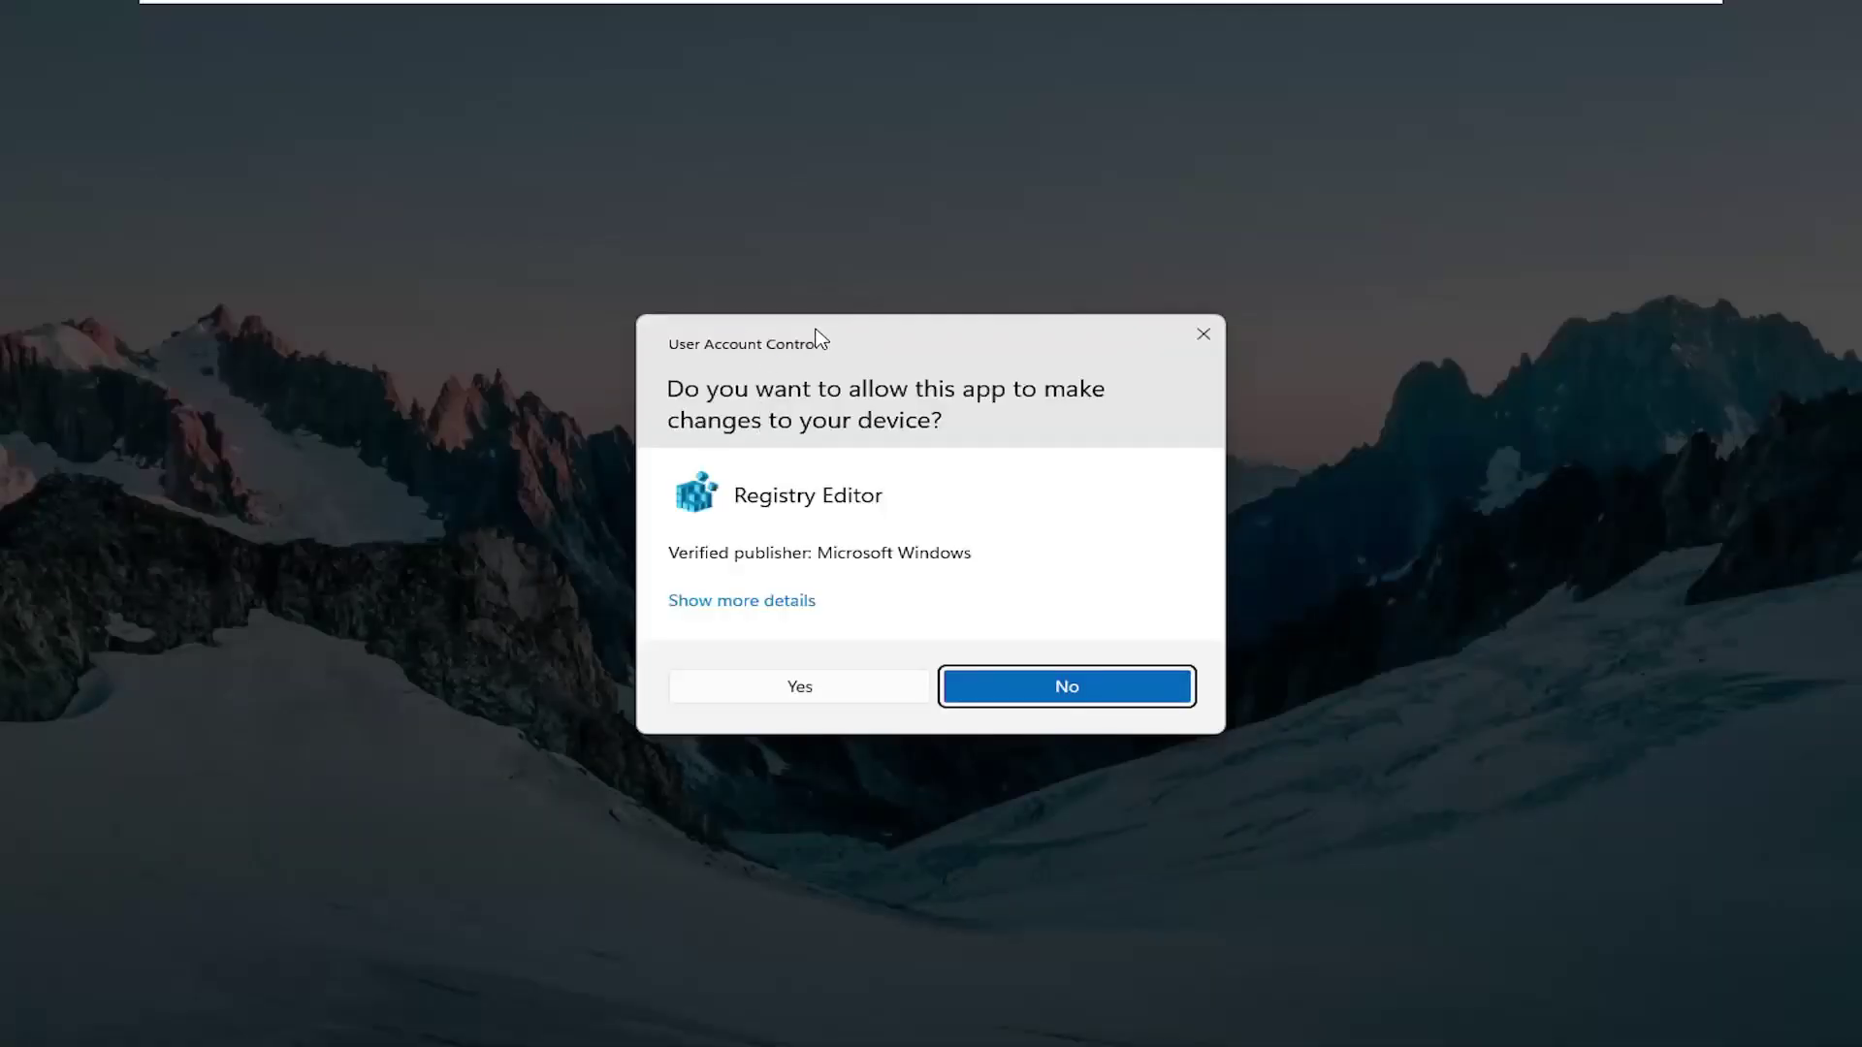
pyautogui.click(802, 700)
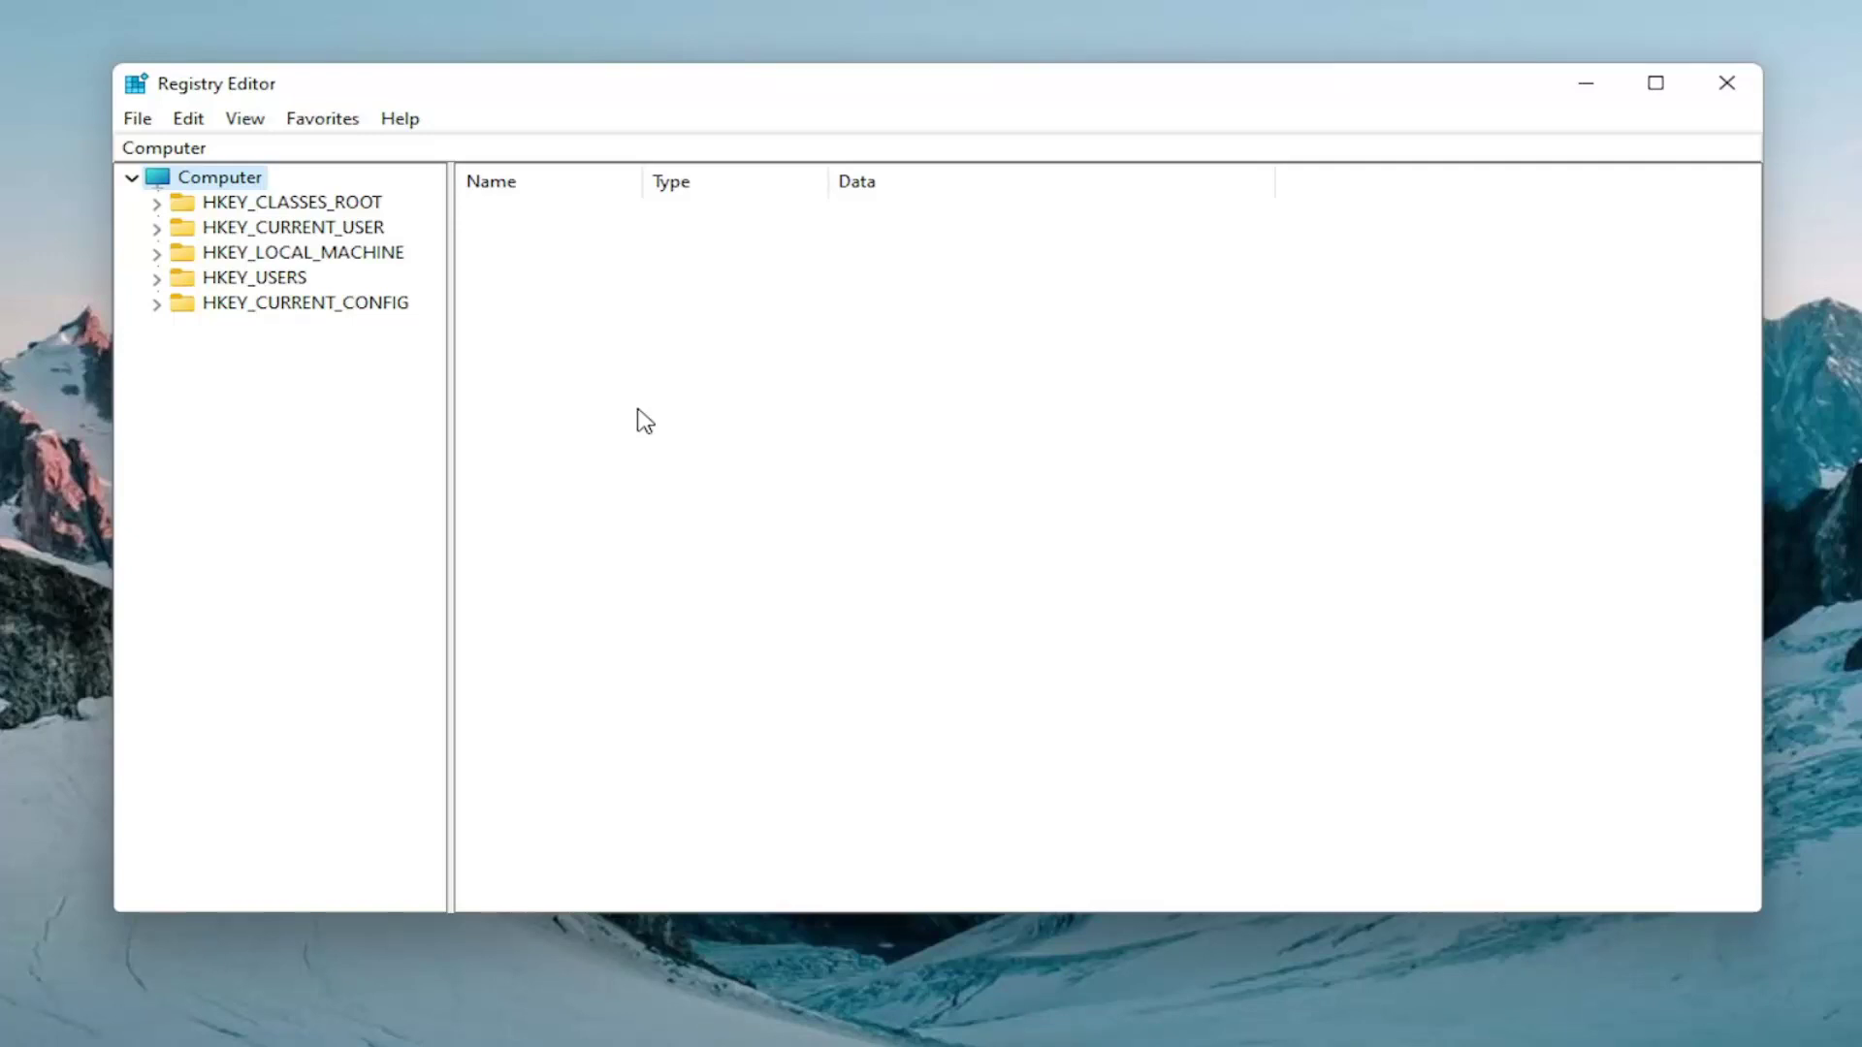
pyautogui.click(139, 120)
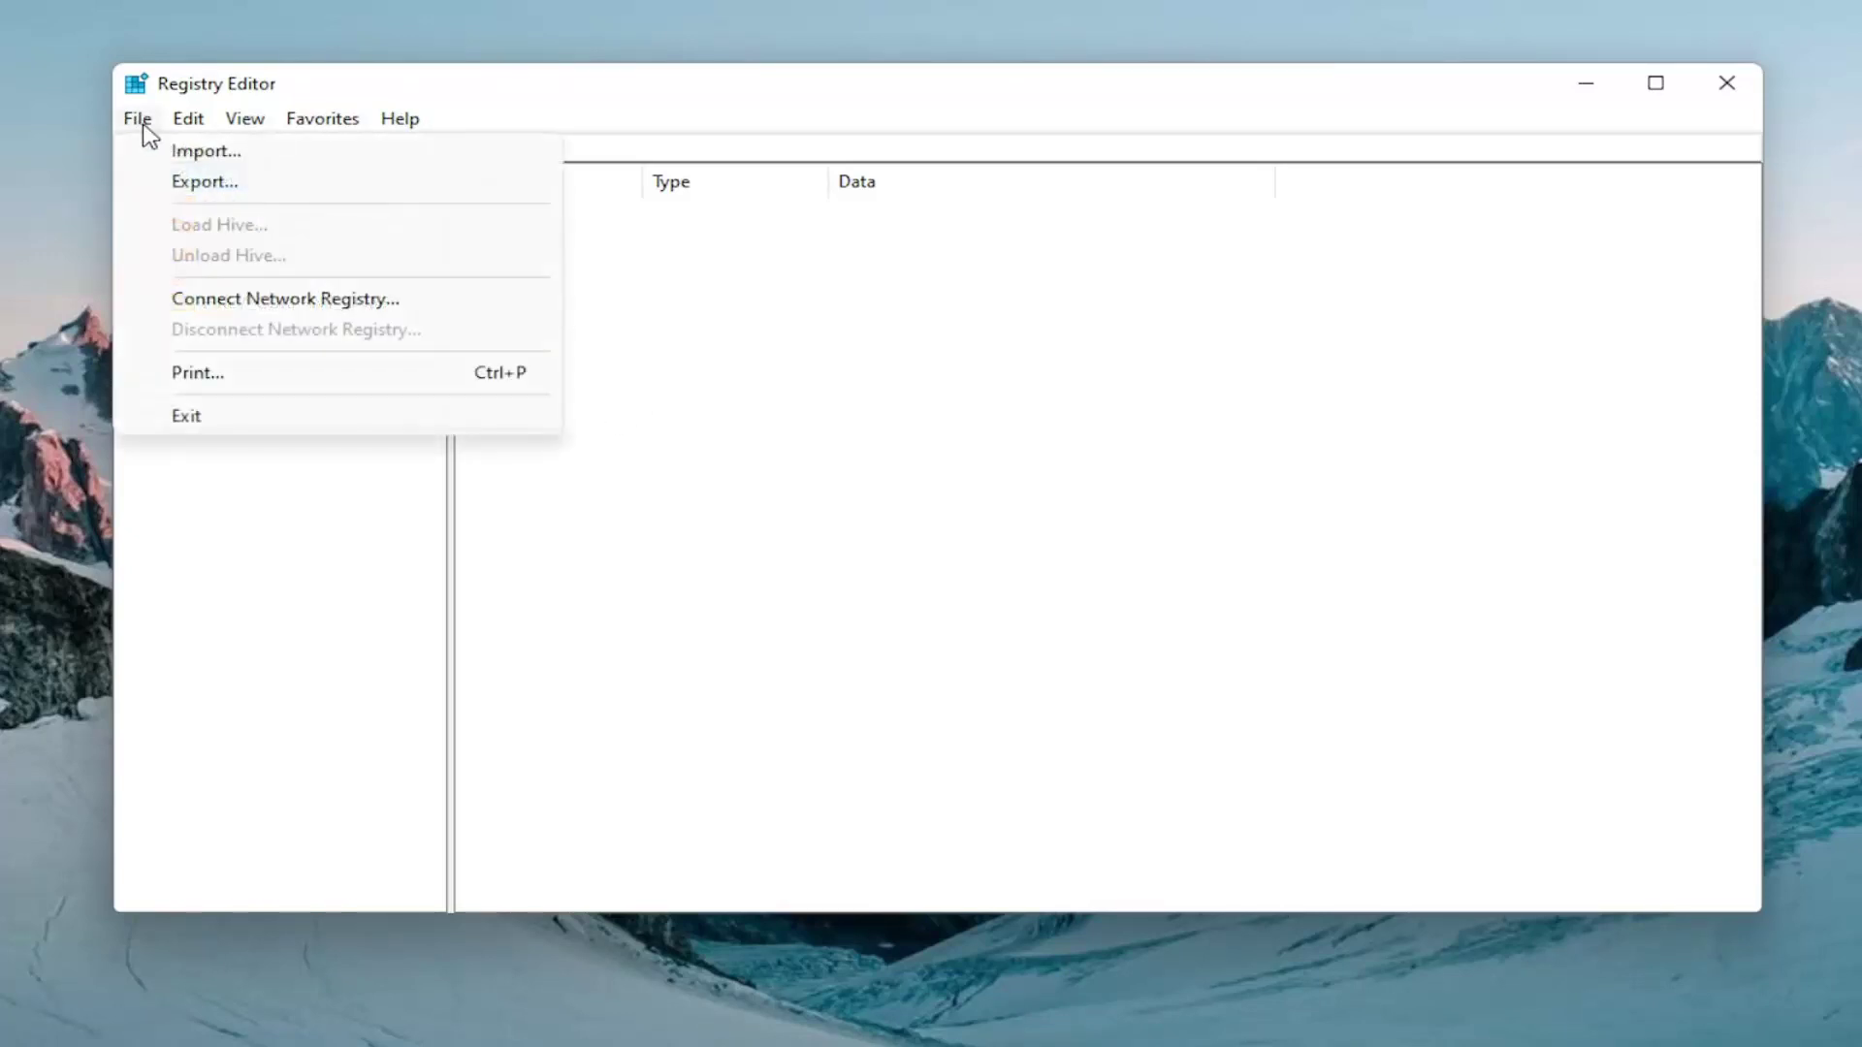
pyautogui.click(197, 178)
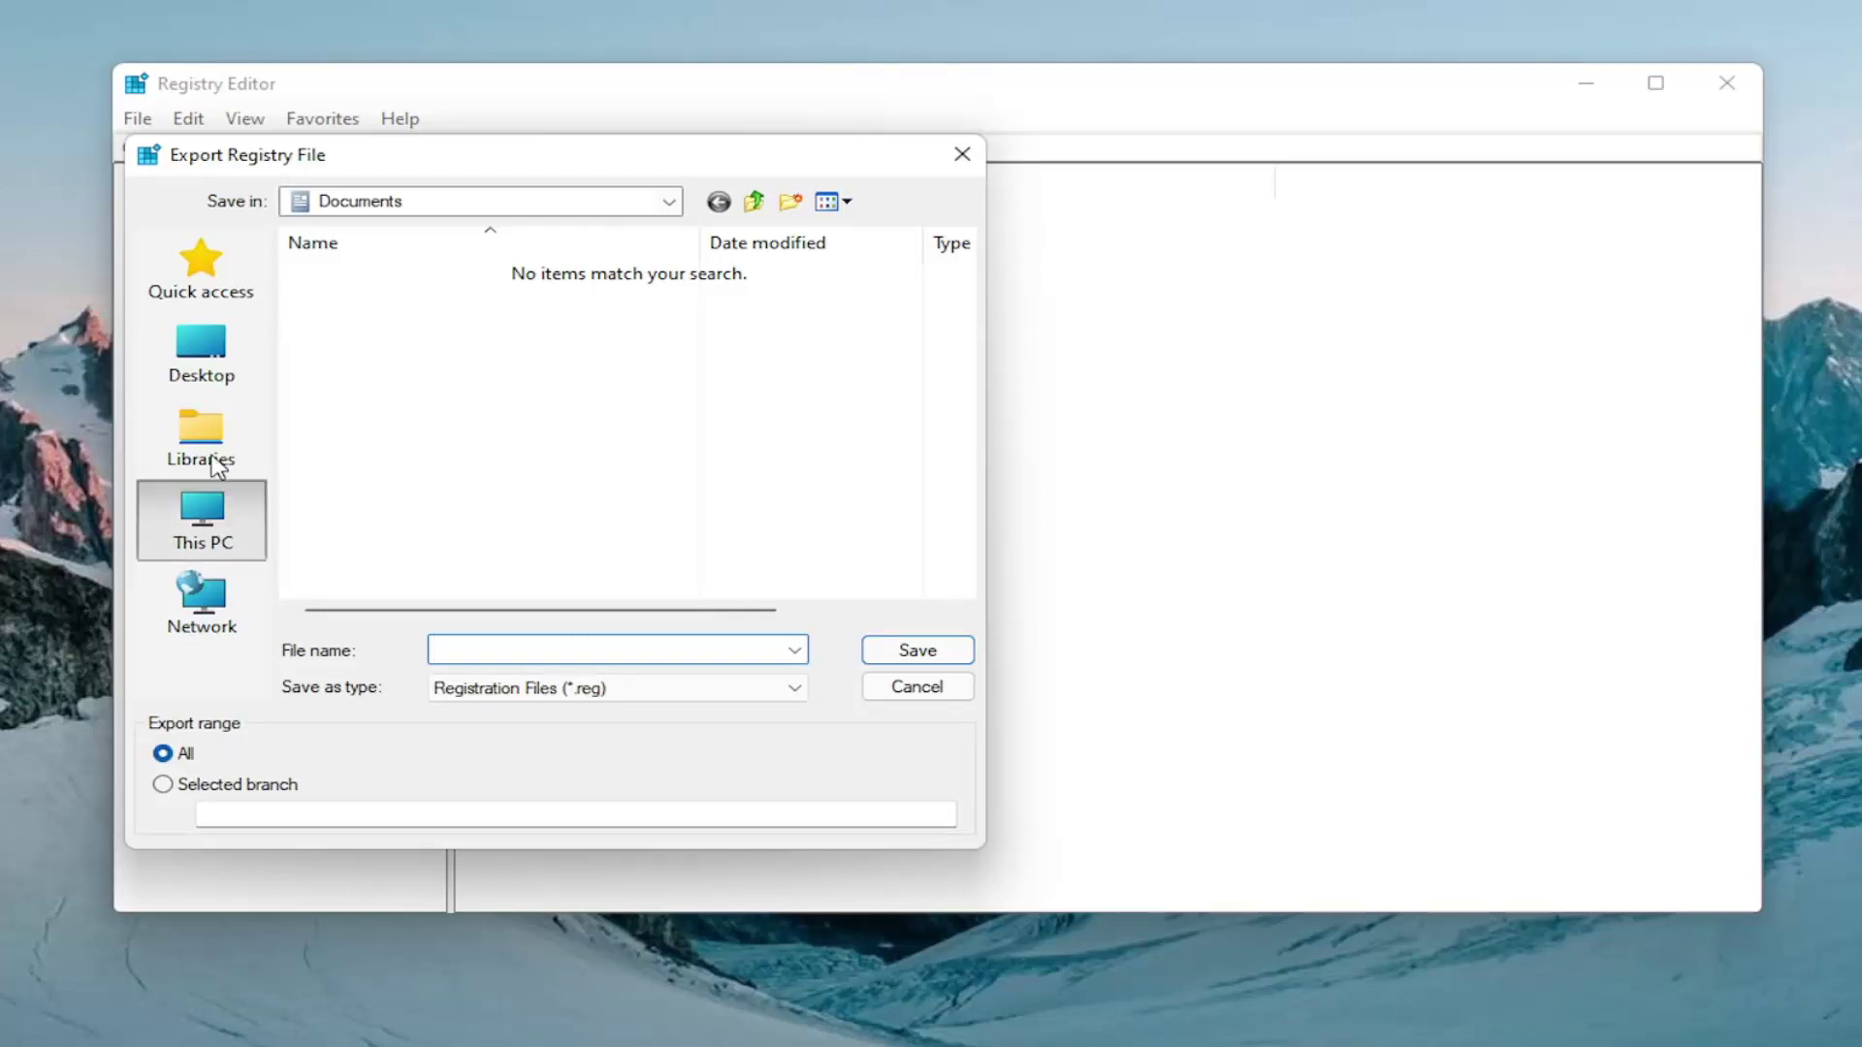
pyautogui.click(200, 529)
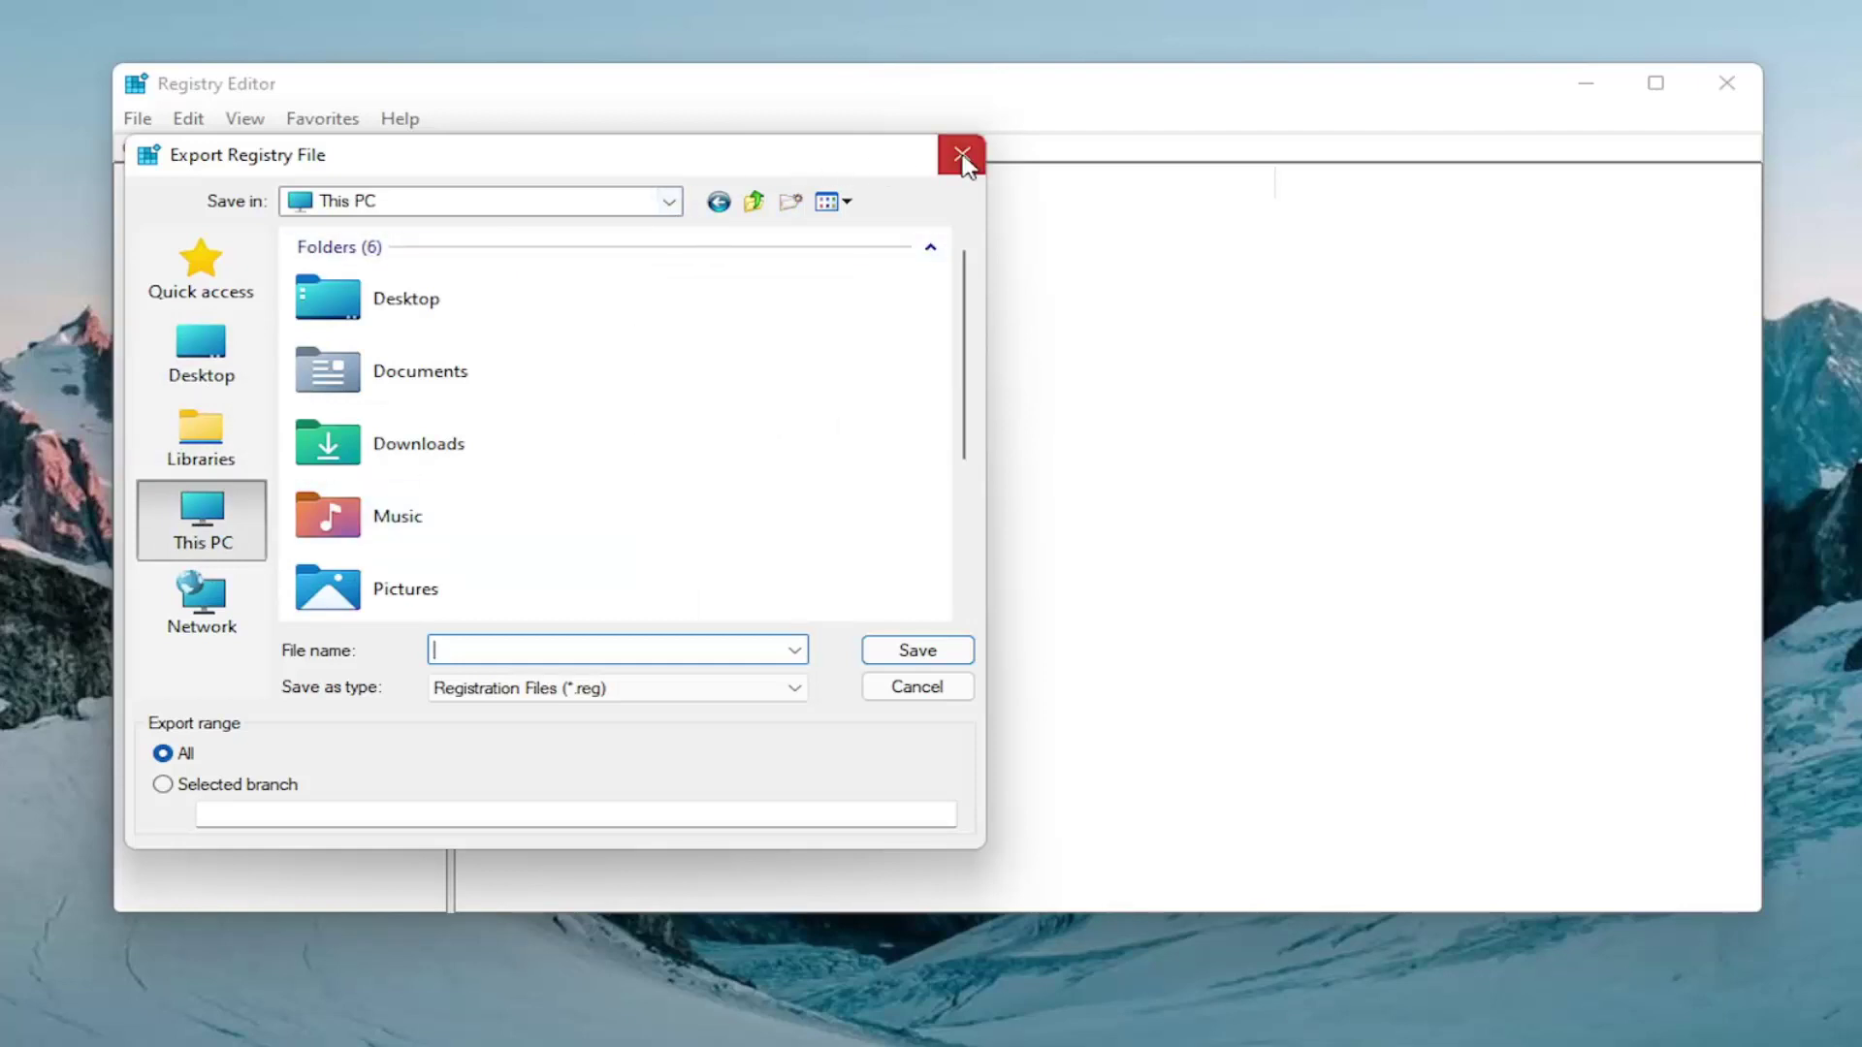
pyautogui.click(962, 155)
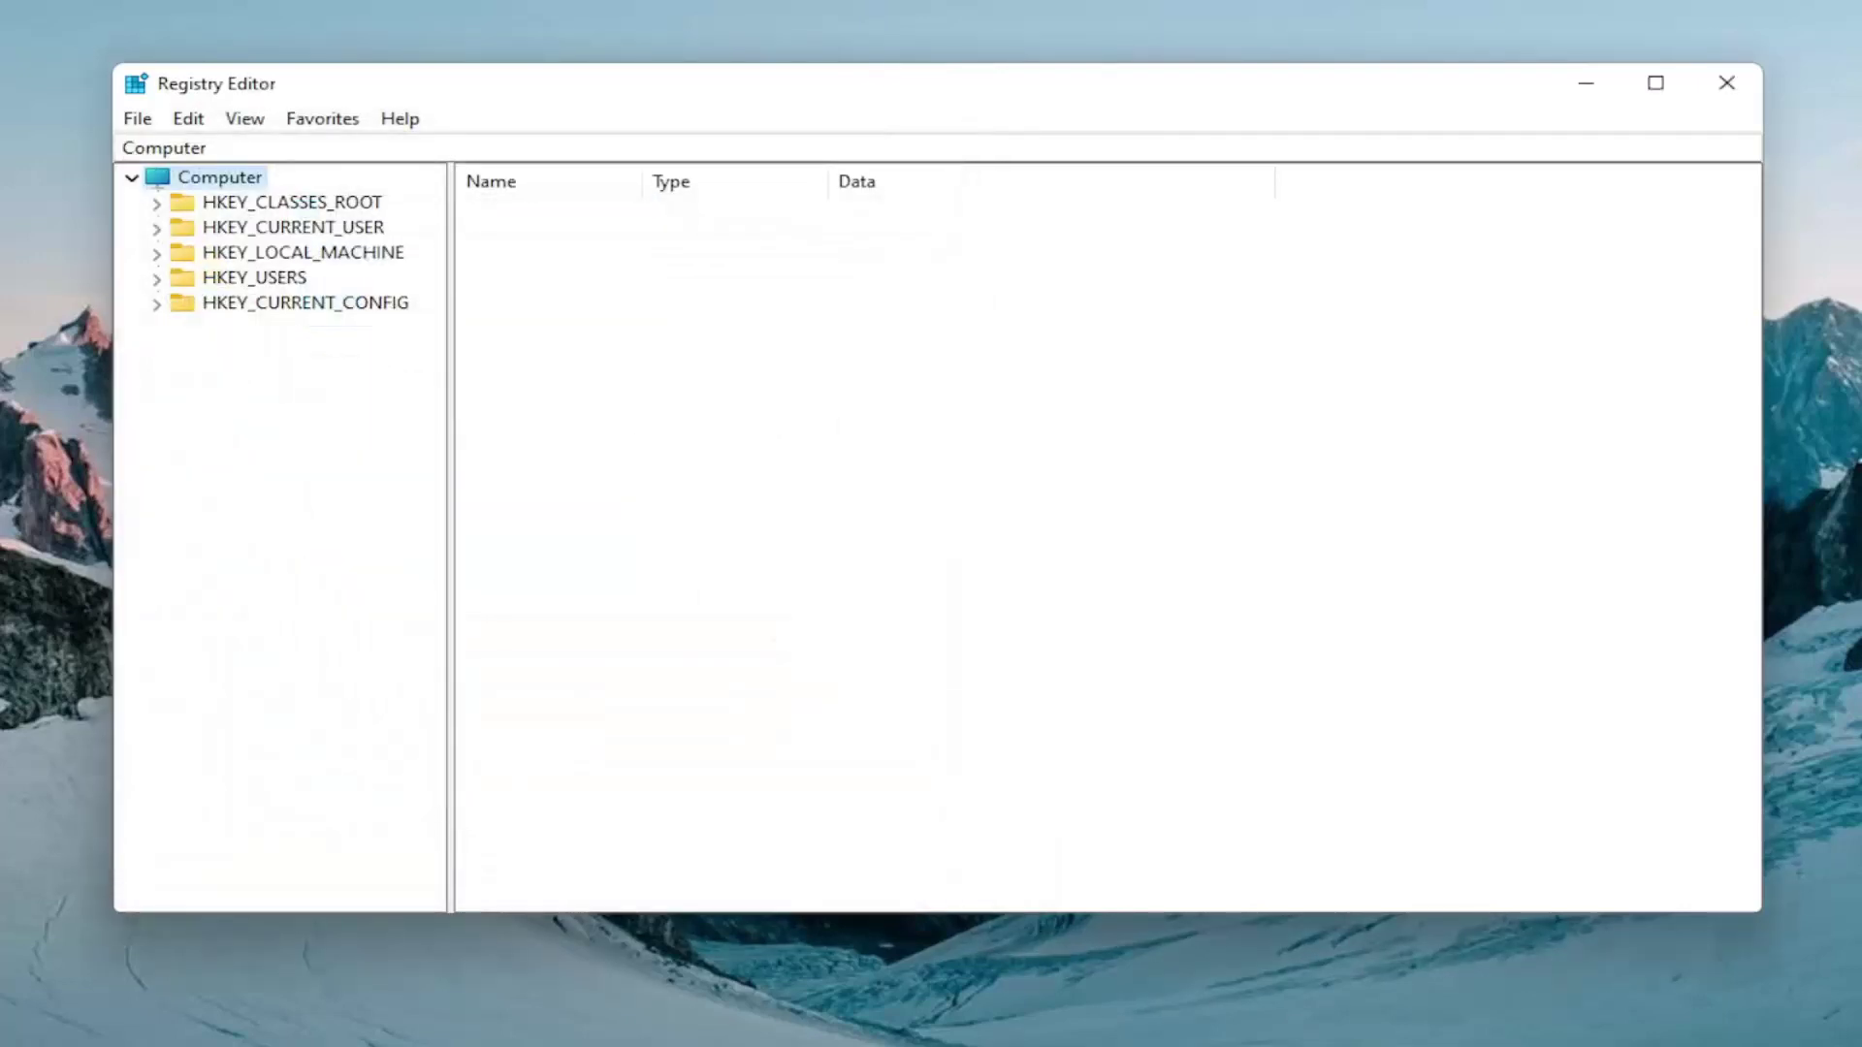
pyautogui.click(140, 121)
pyautogui.click(218, 146)
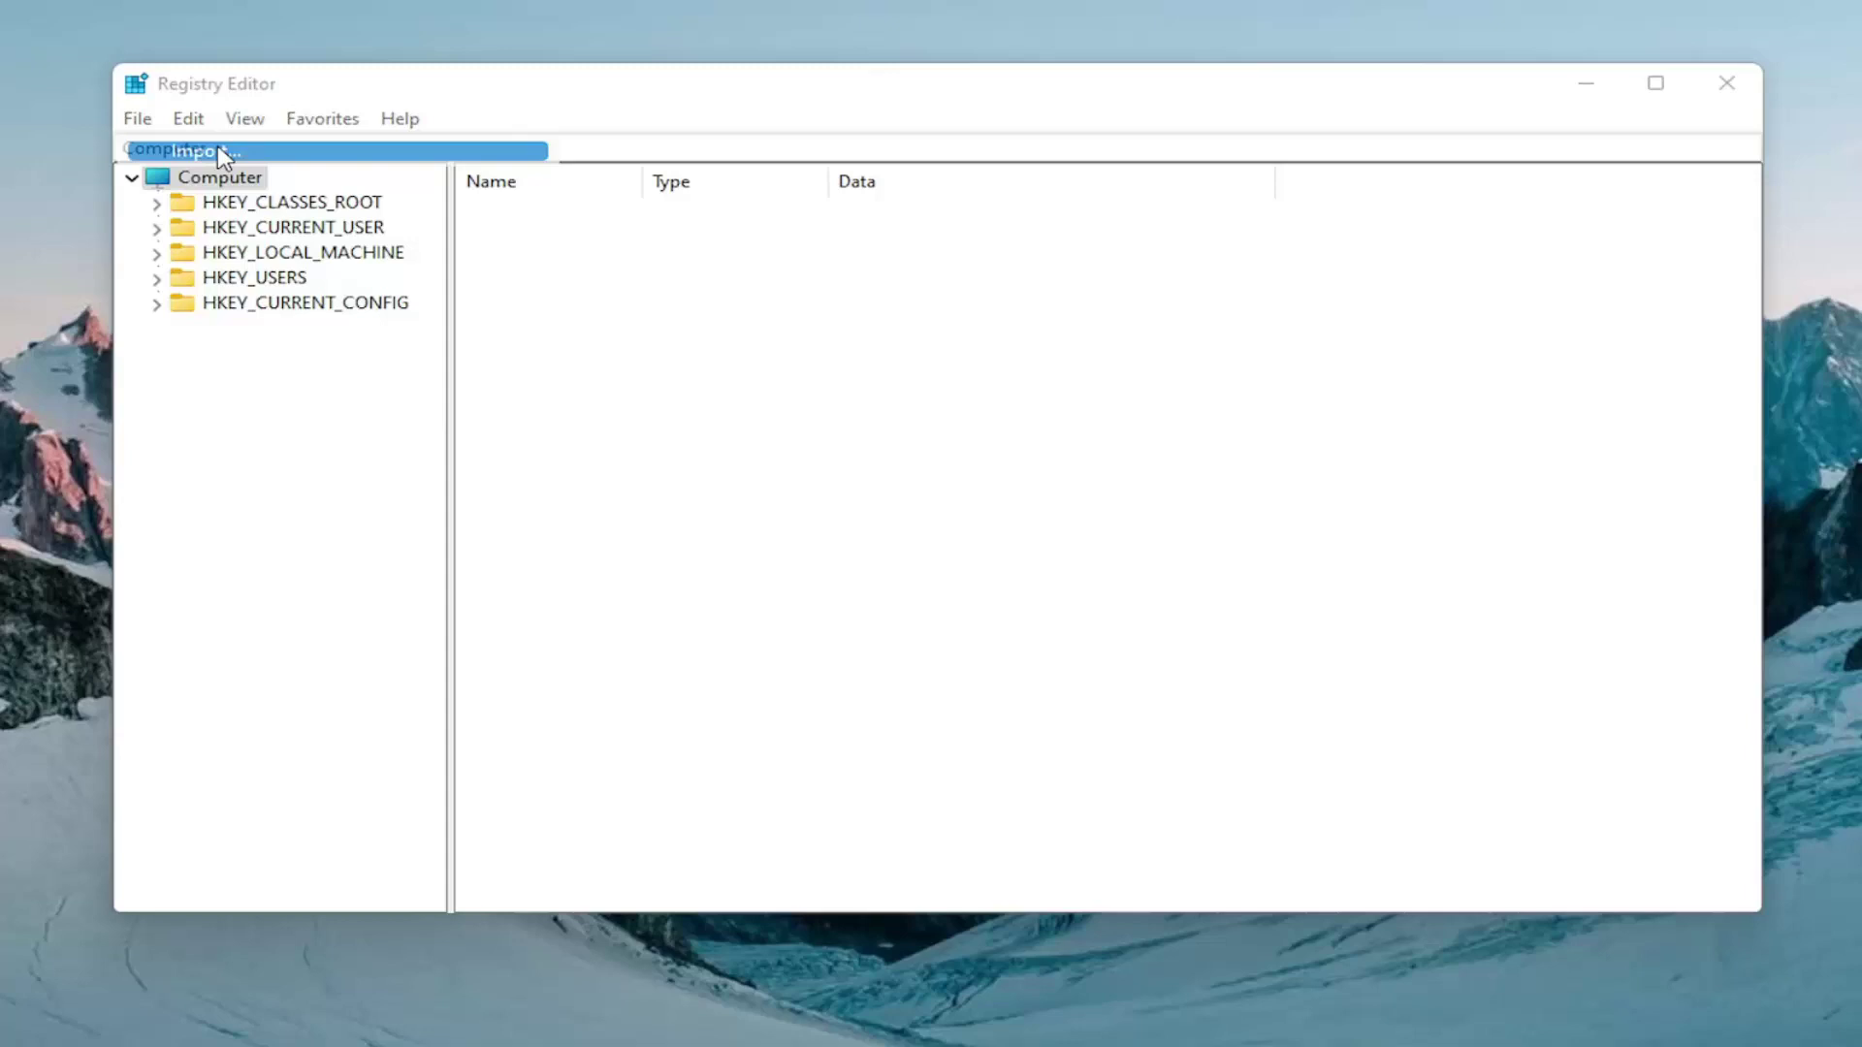
pyautogui.click(248, 380)
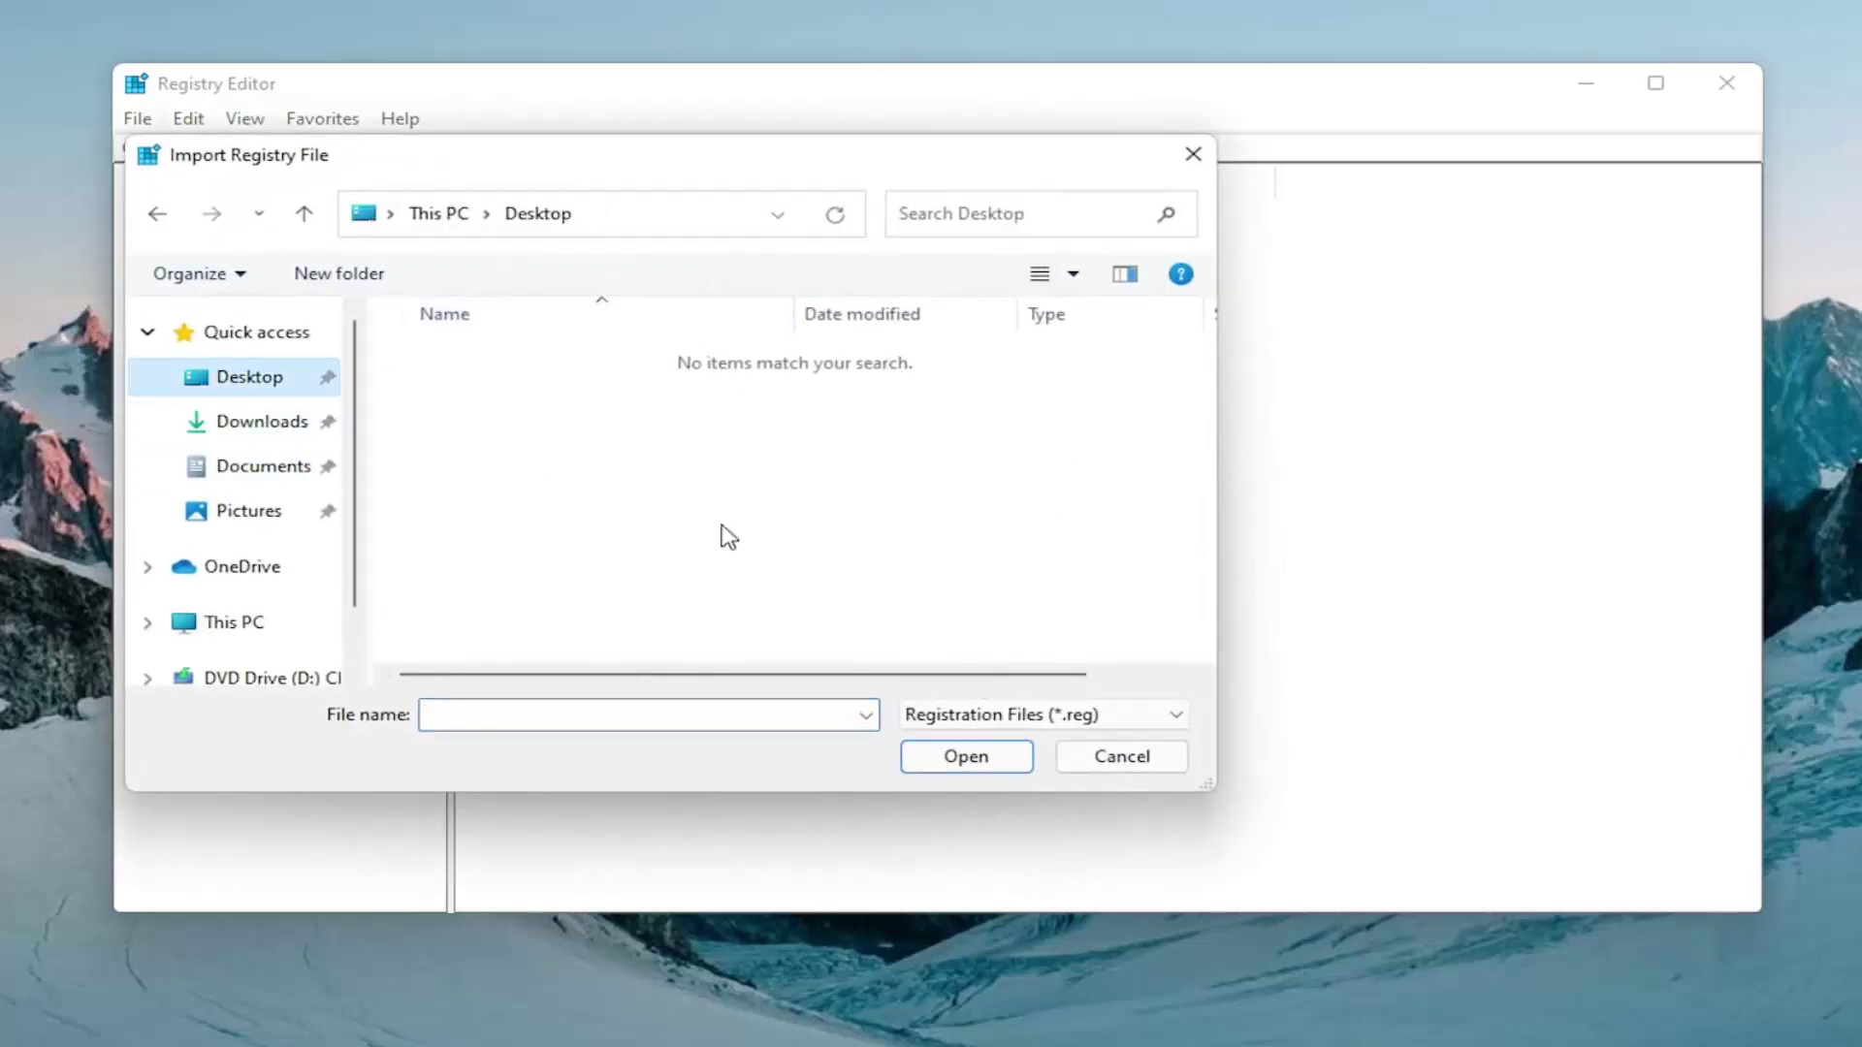
pyautogui.click(1105, 758)
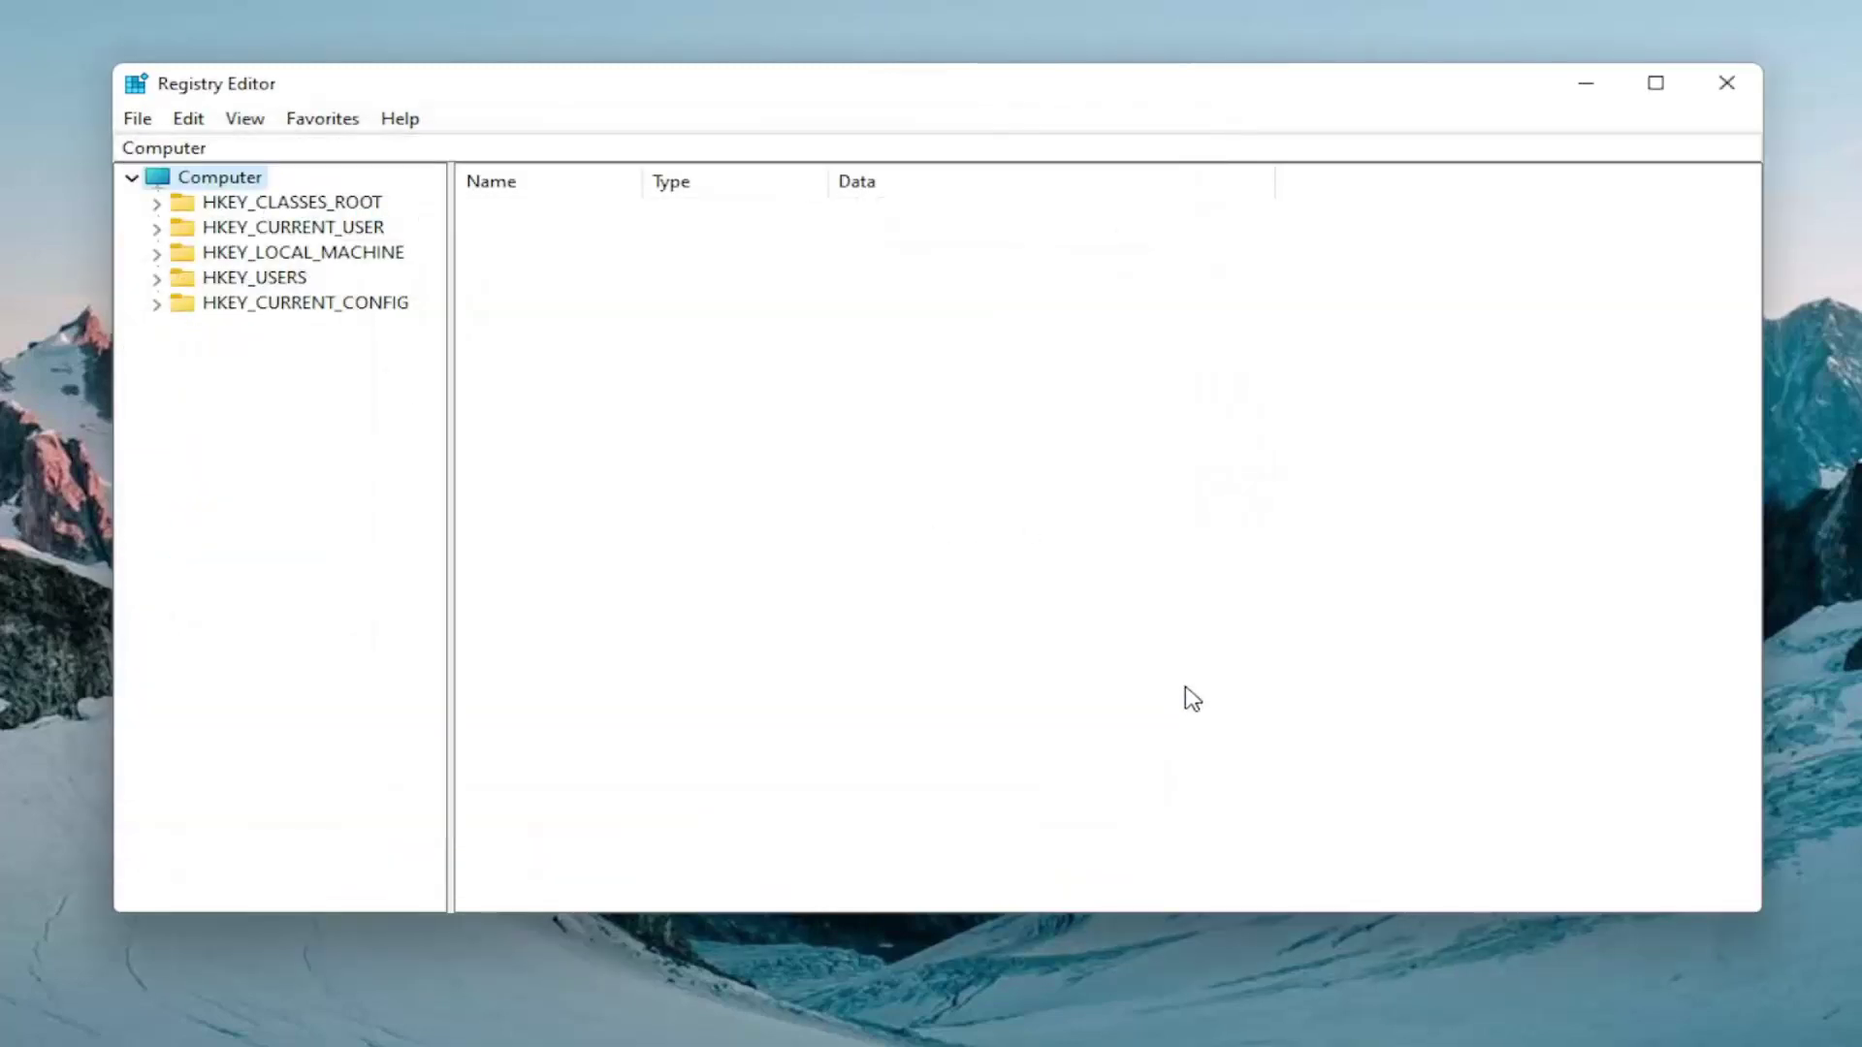
# Navigate to the HKEY_CURRENT_USER\System\GameConfigStore key to show its values
pyautogui.click(219, 254)
pyautogui.click(280, 233)
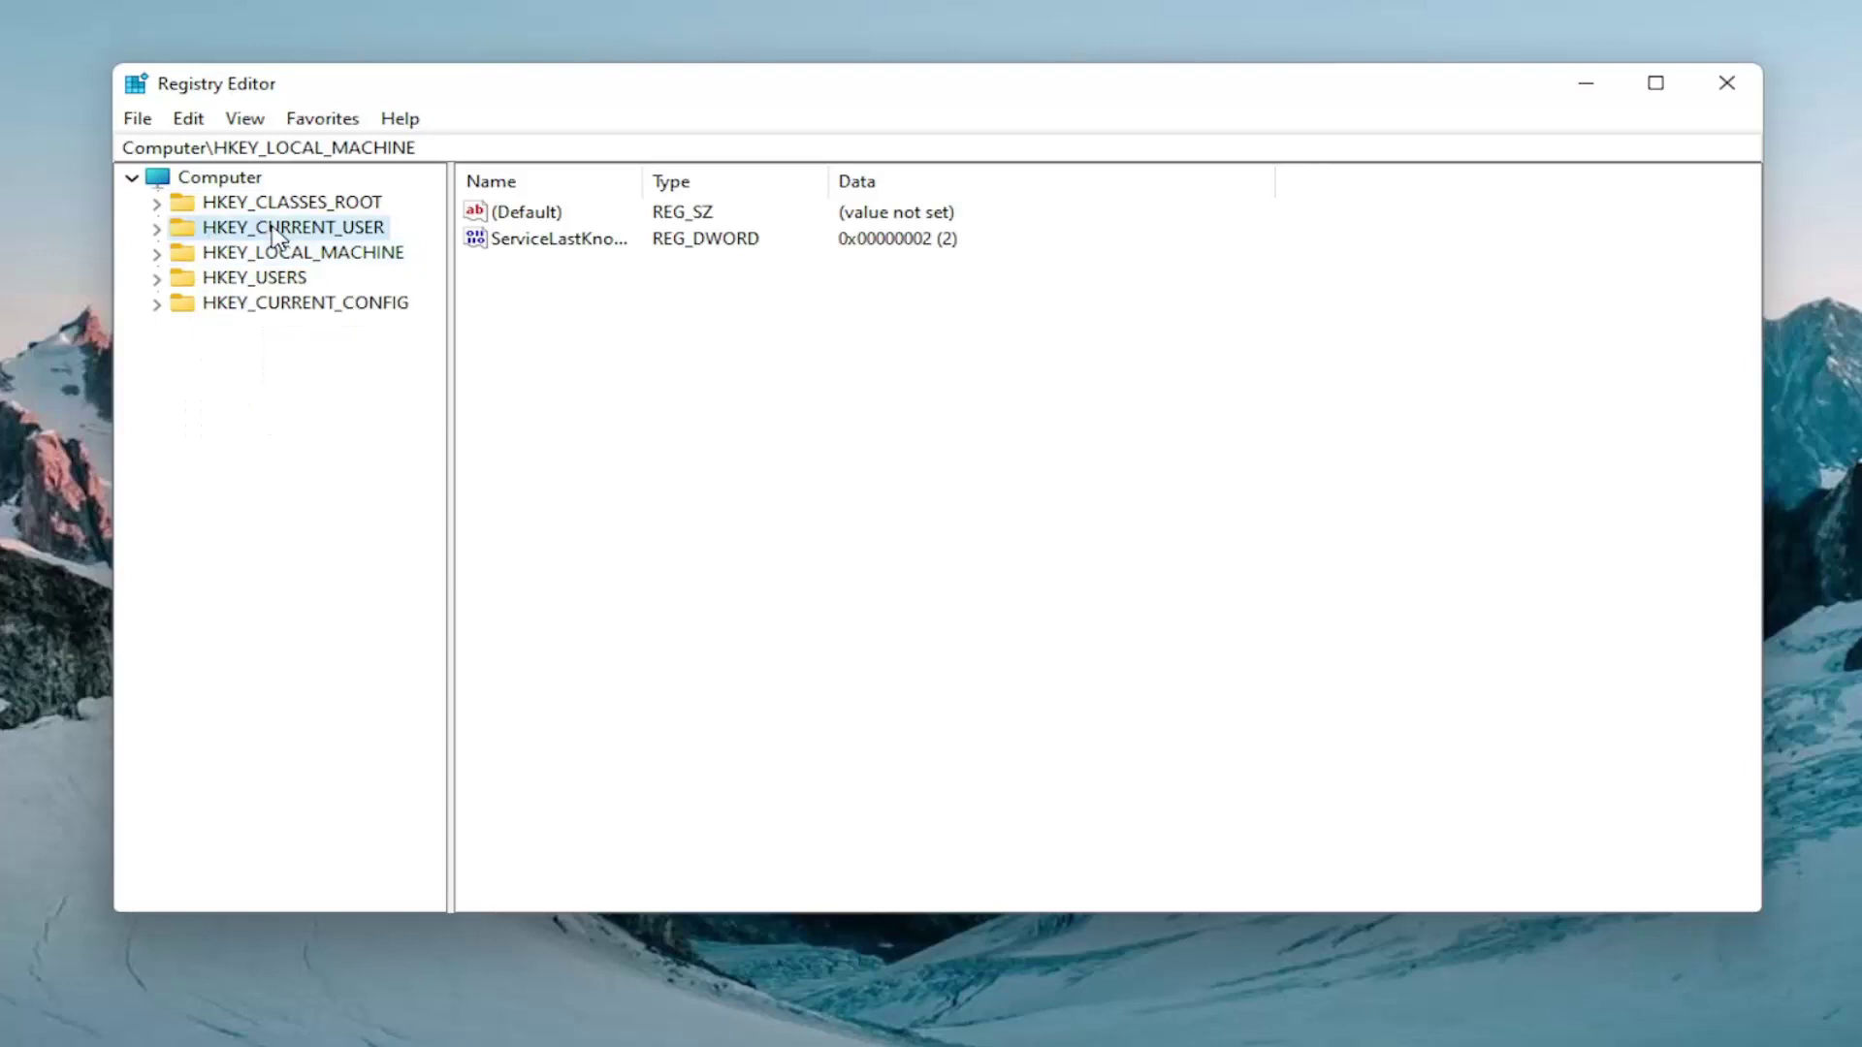
pyautogui.doubleClick(279, 233)
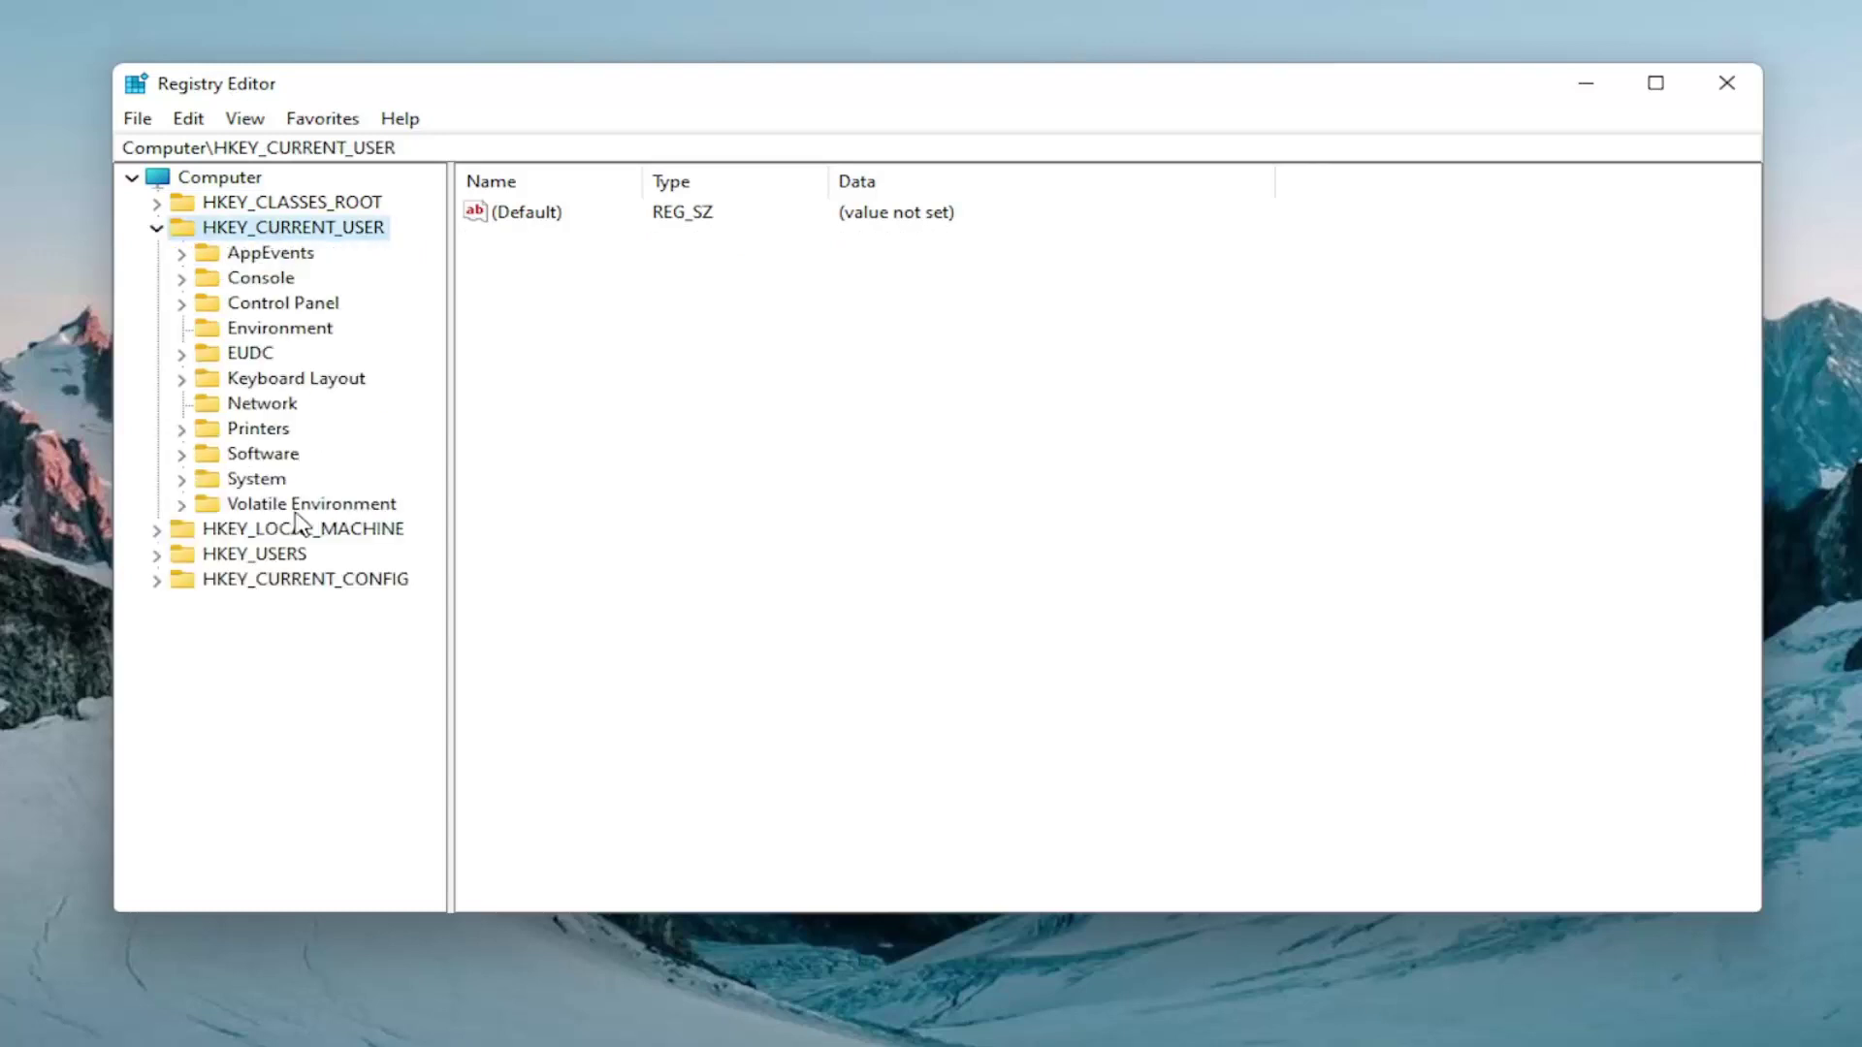
pyautogui.doubleClick(261, 481)
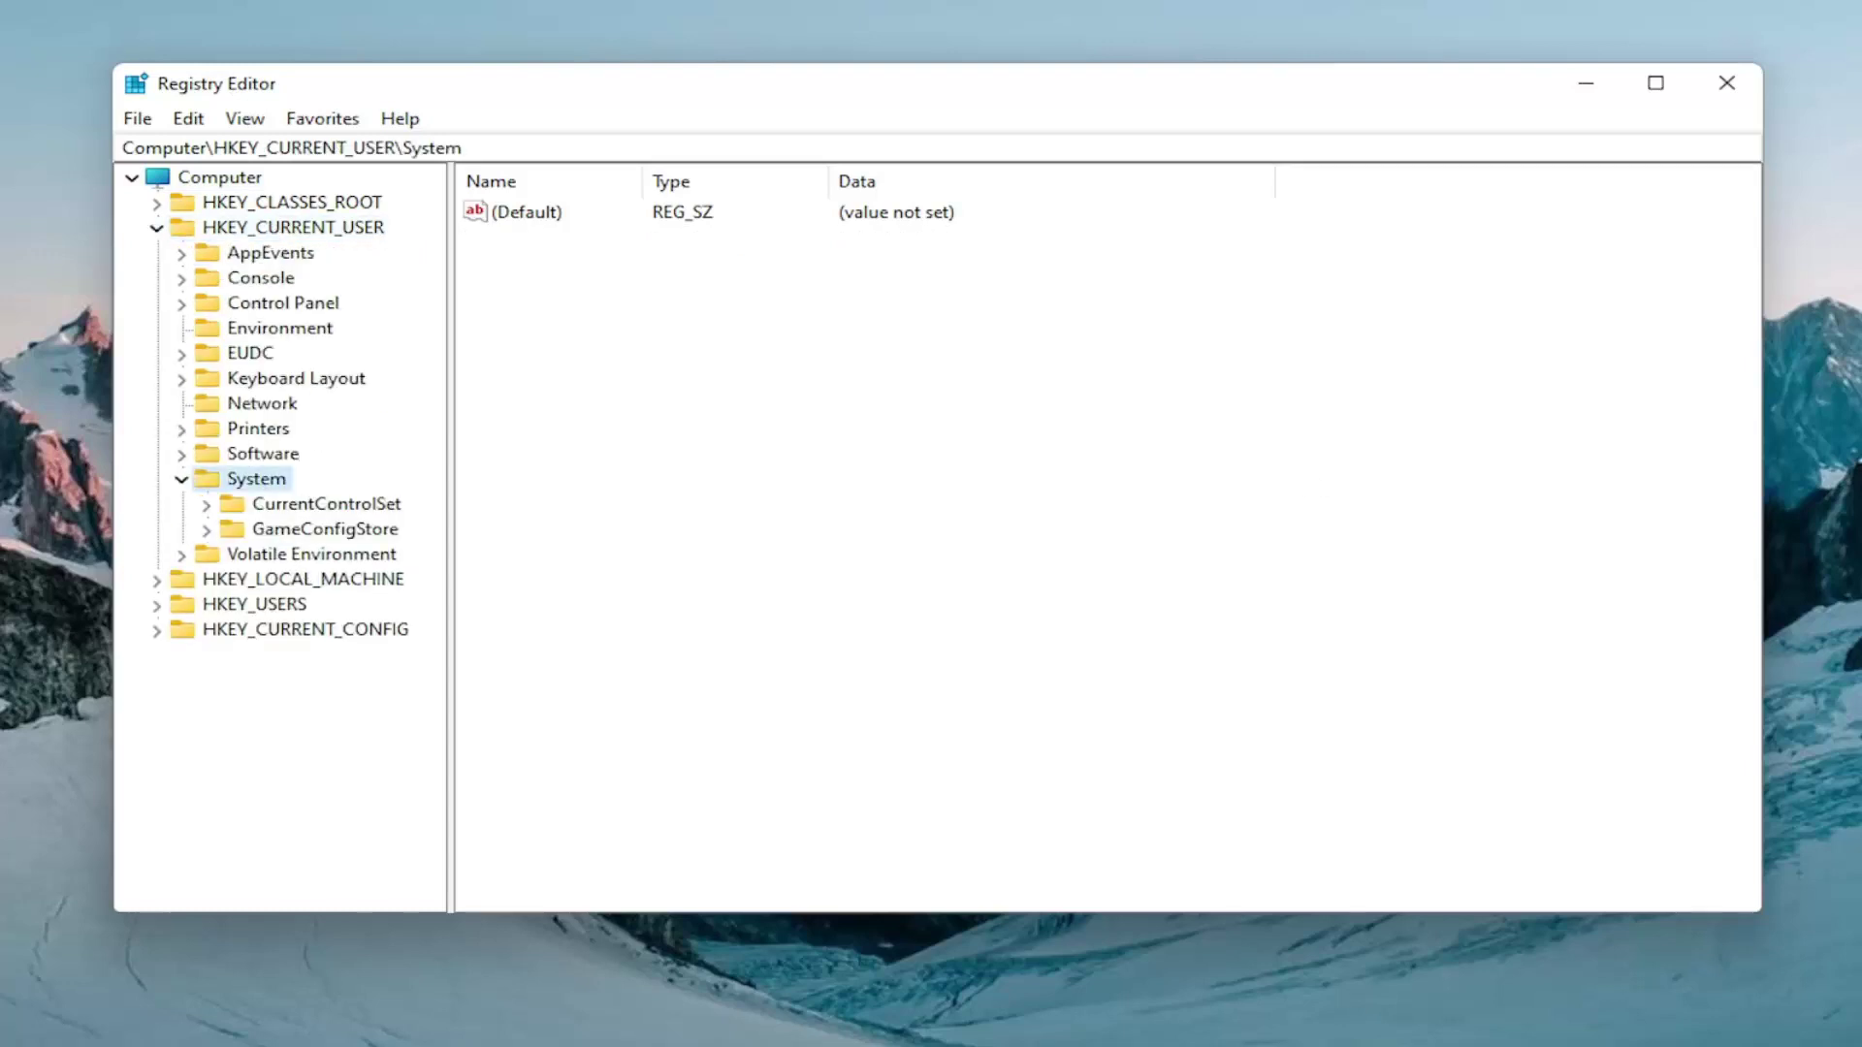
pyautogui.click(309, 532)
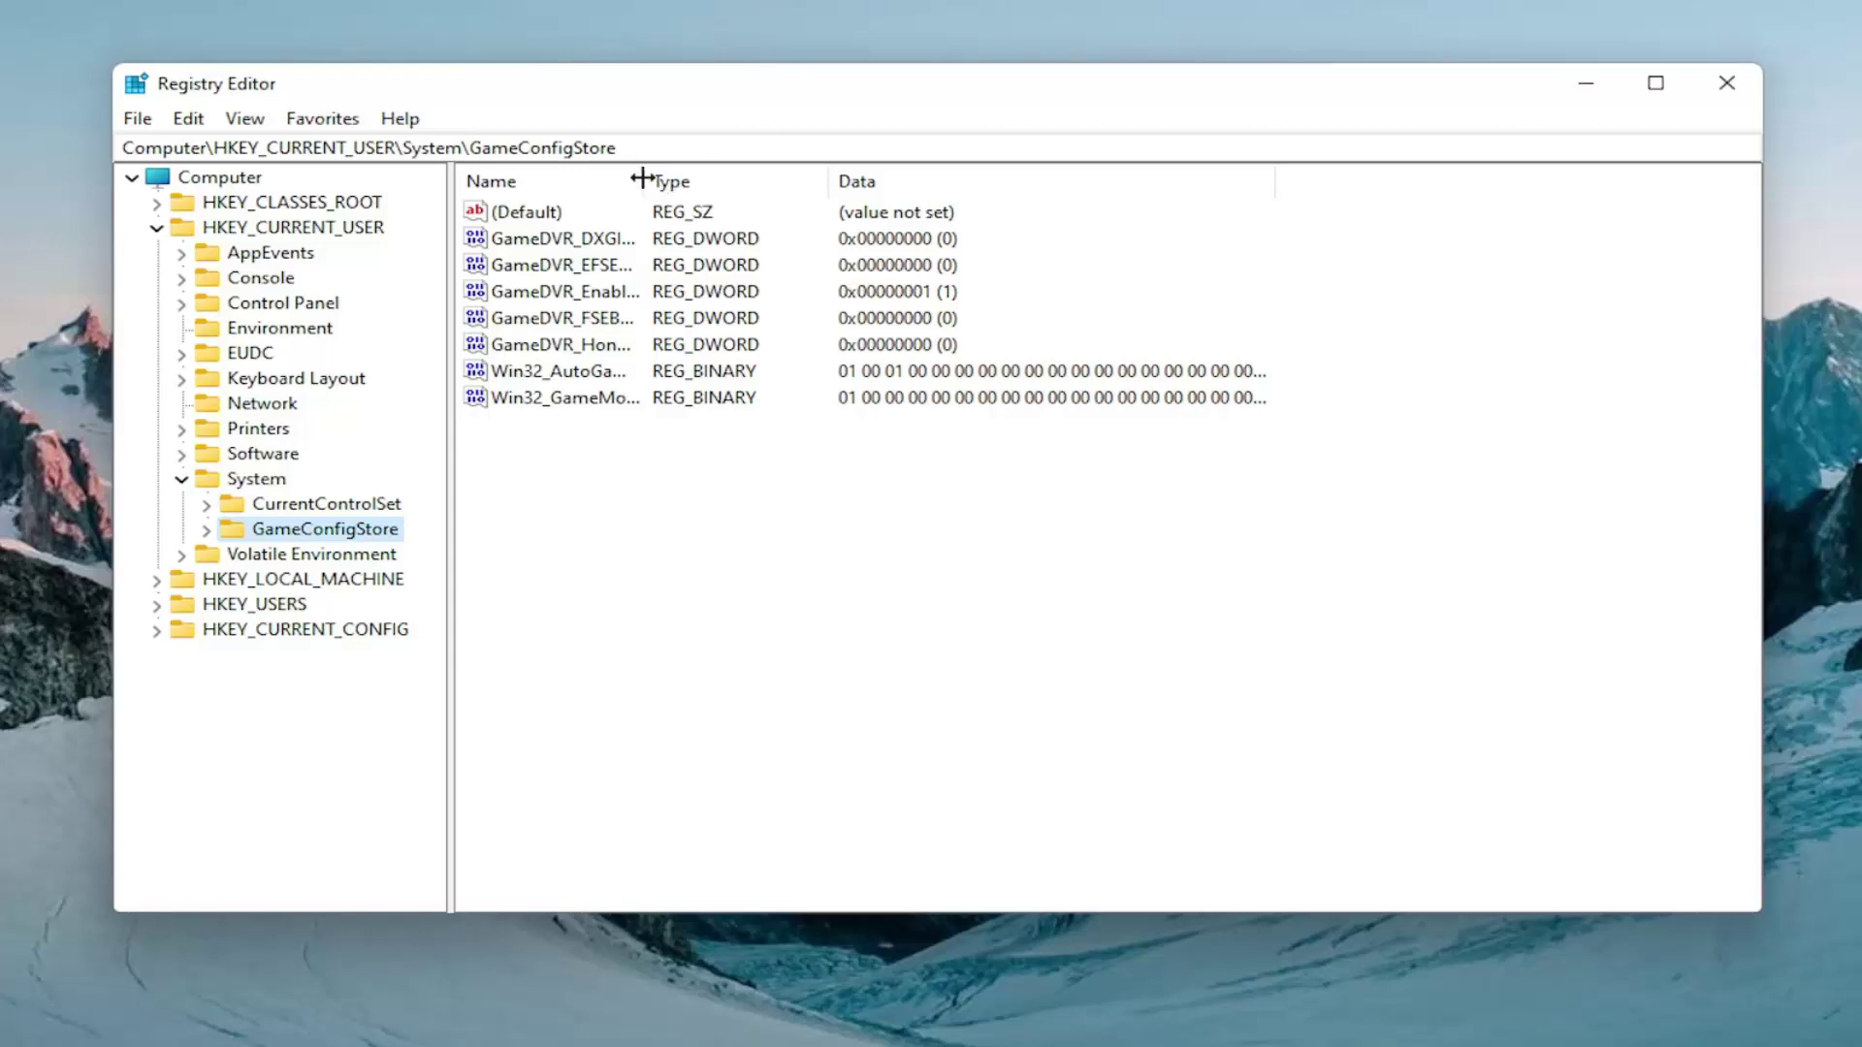
# Change GameDVR_Enabled's value data to 0 and confirm
pyautogui.moveTo(642, 181); pyautogui.dragTo(841, 194)
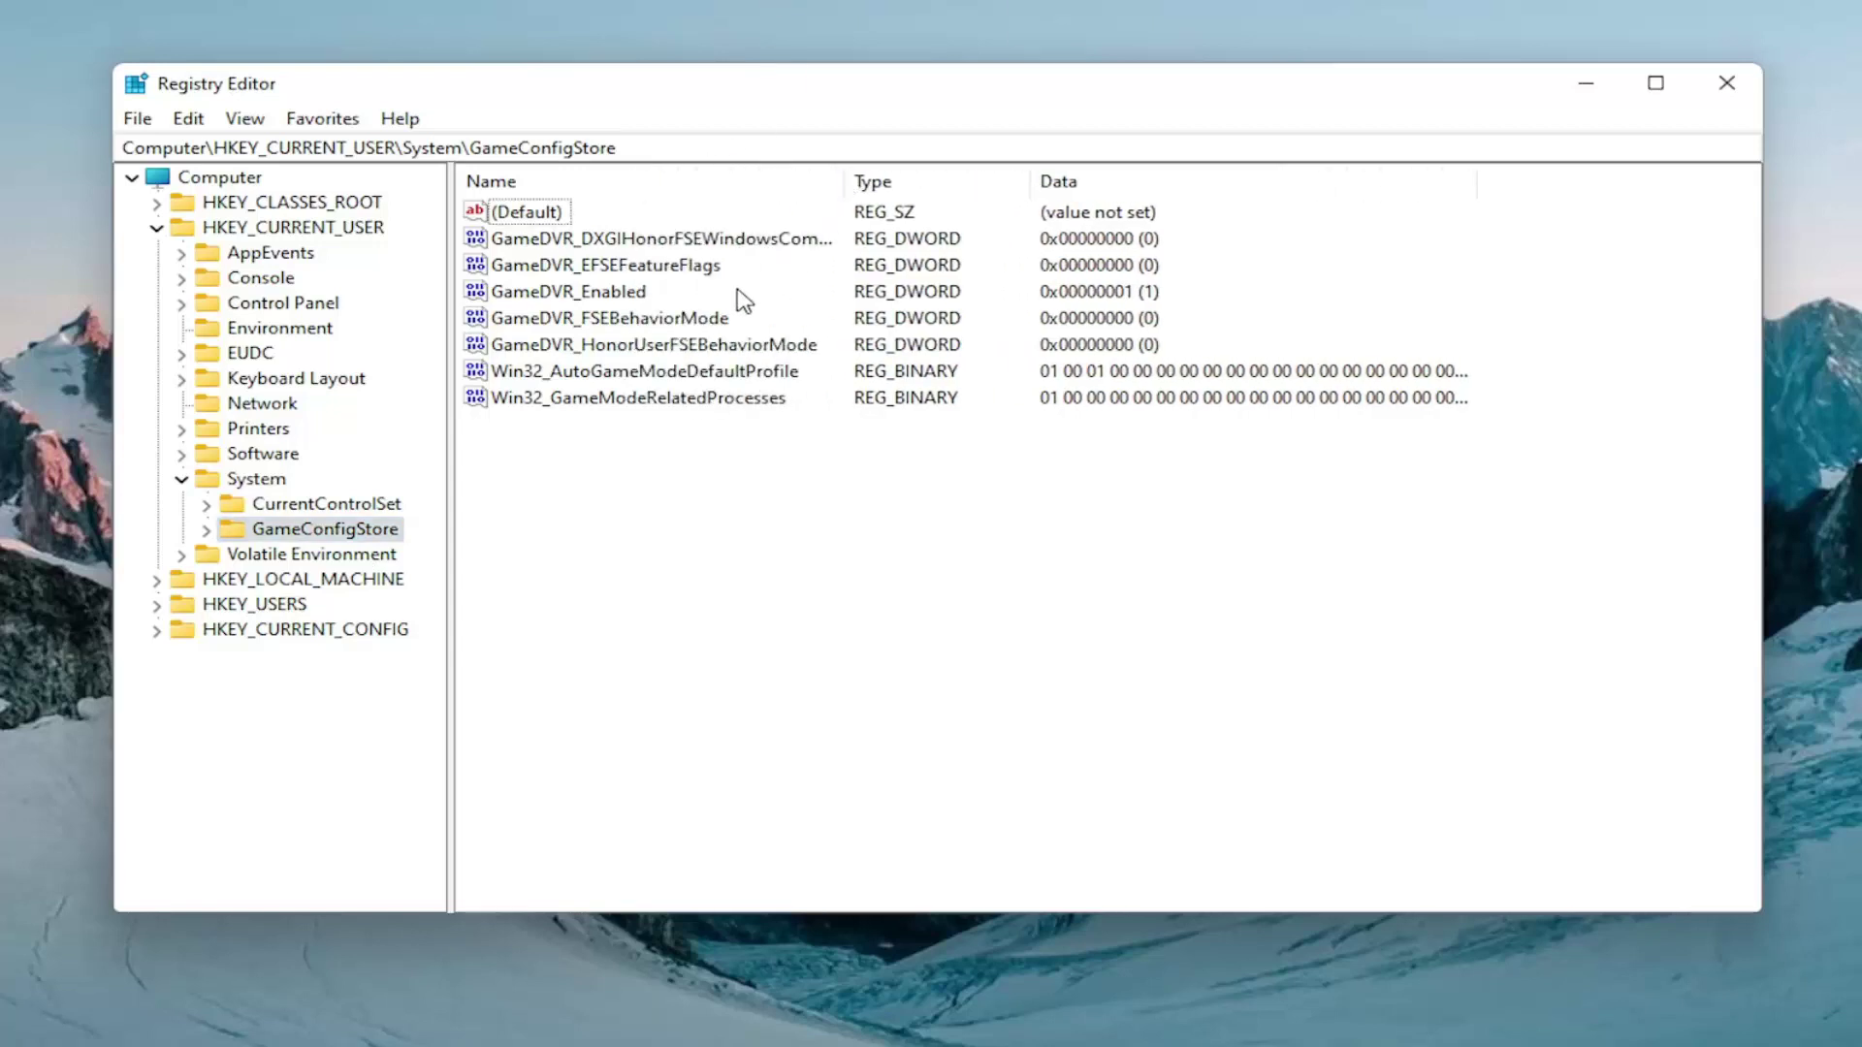
pyautogui.doubleClick(617, 300)
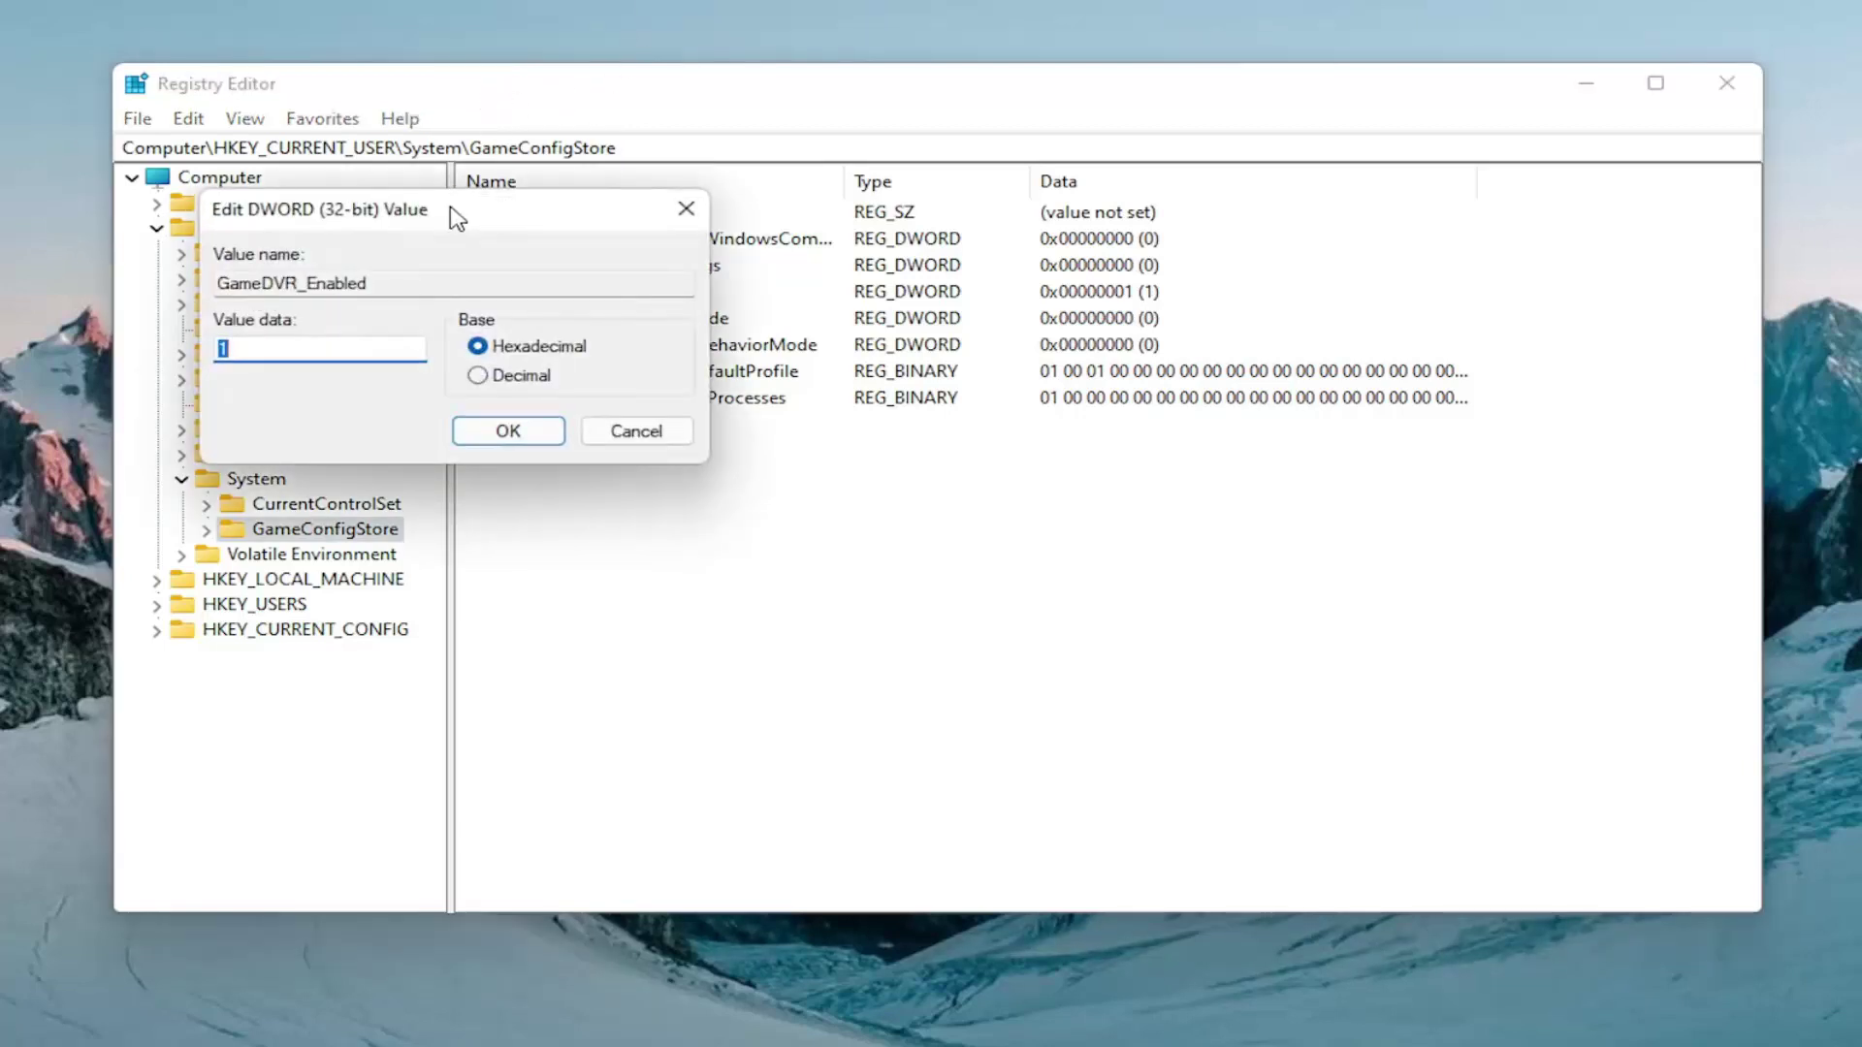
pyautogui.moveTo(456, 215); pyautogui.dragTo(966, 289)
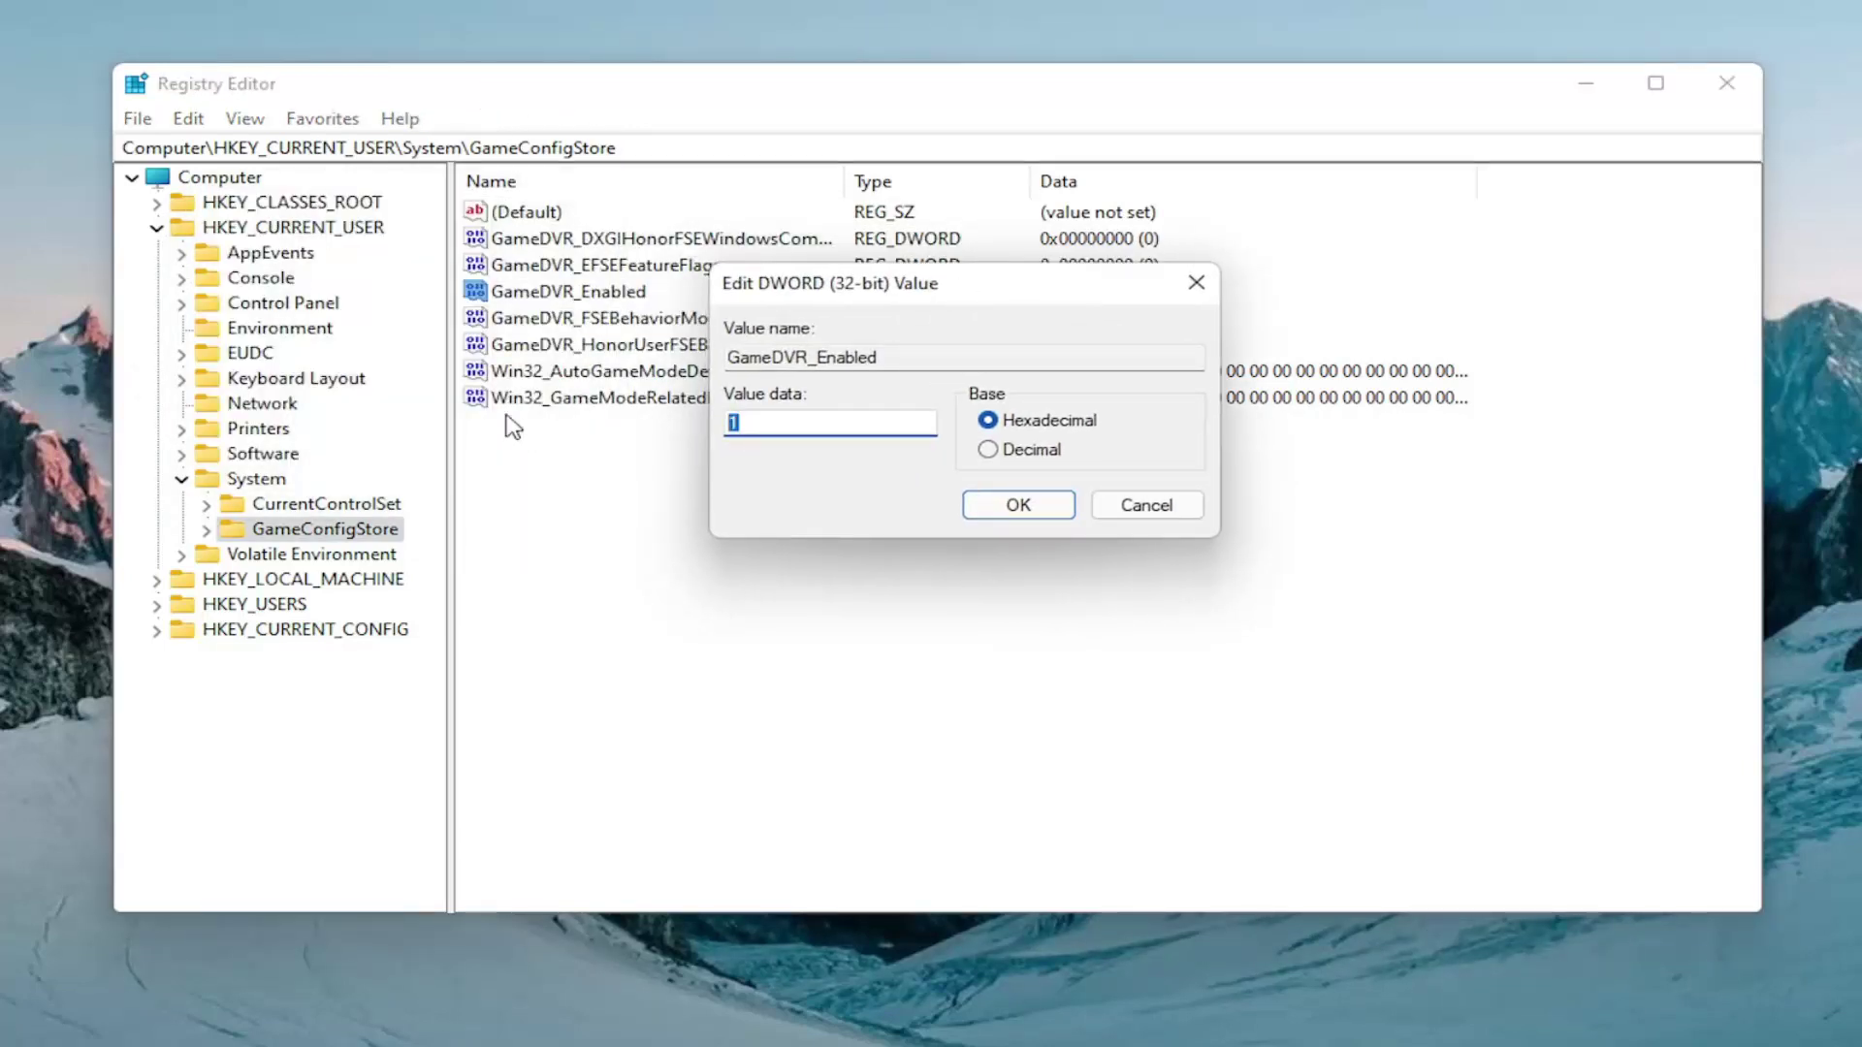
pyautogui.write('0')
pyautogui.click(1018, 505)
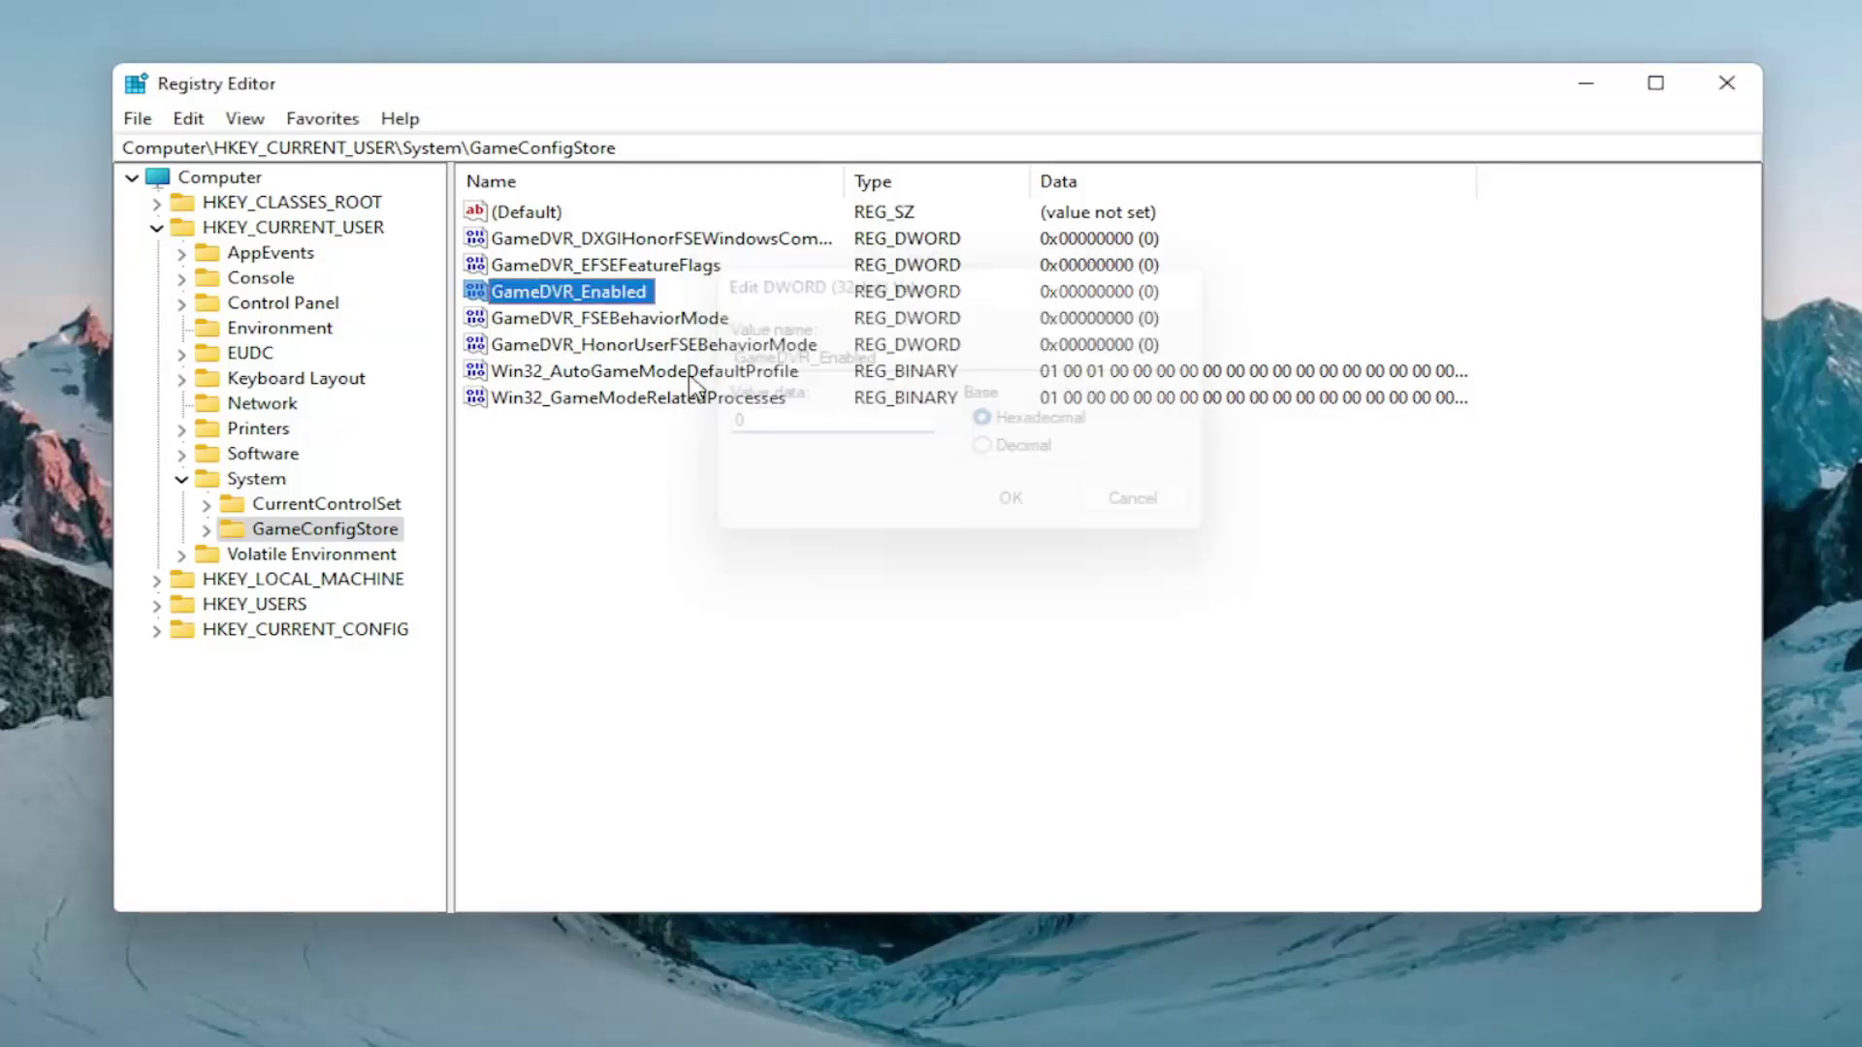
# Collapse HKEY_CURRENT_USER and expand HKEY_LOCAL_MACHINE > SOFTWARE > Microsoft
pyautogui.click(182, 483)
pyautogui.click(157, 233)
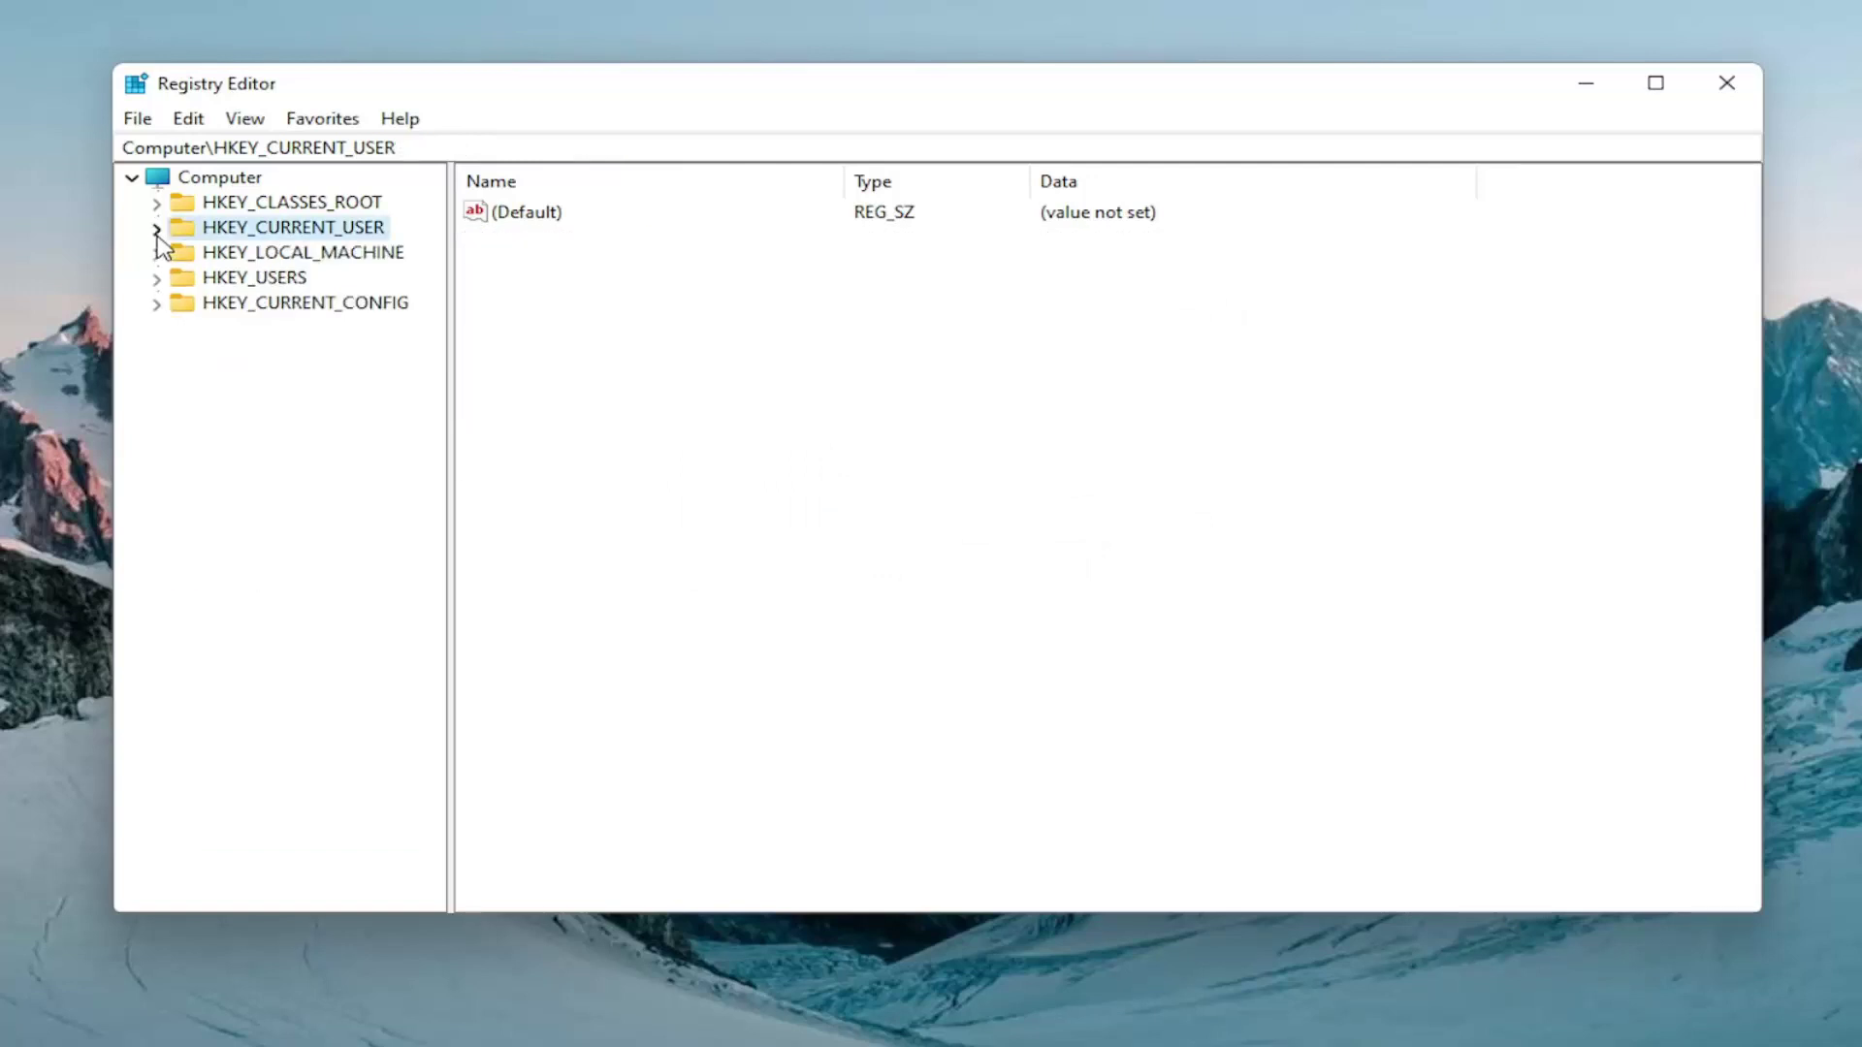
pyautogui.click(207, 251)
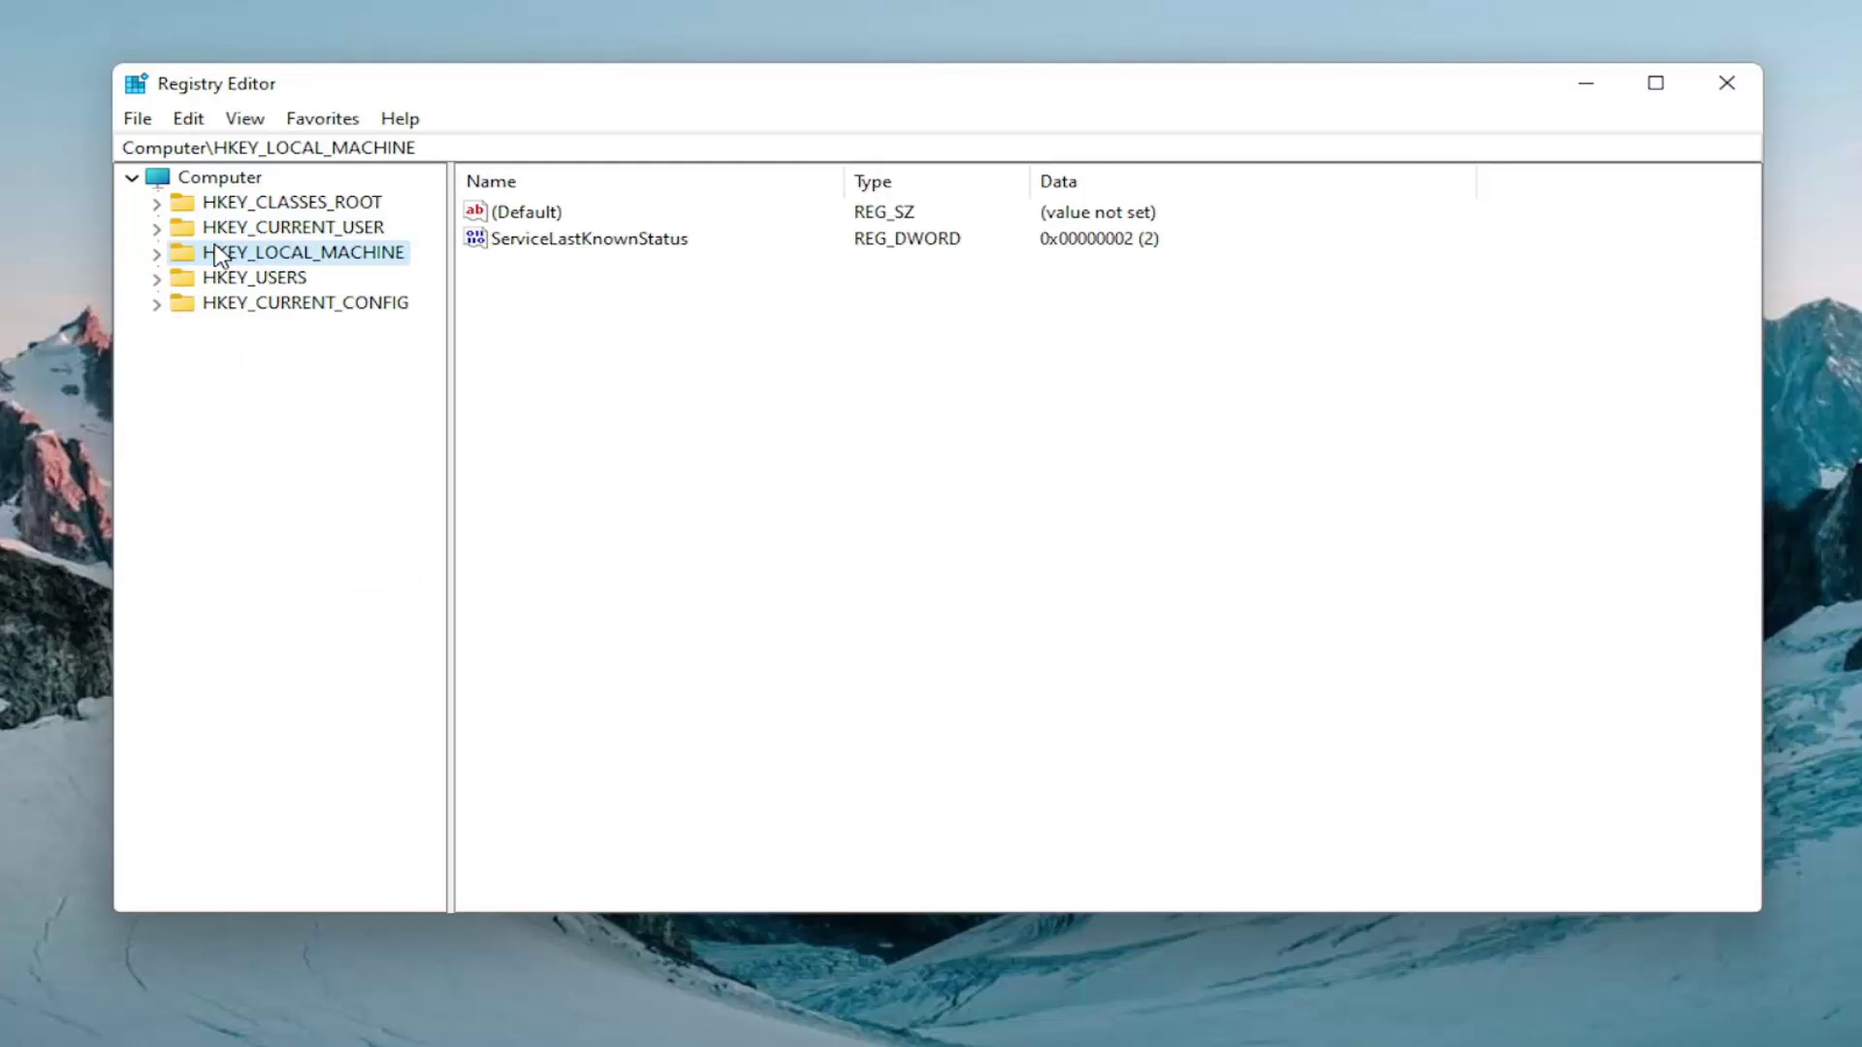
pyautogui.doubleClick(219, 254)
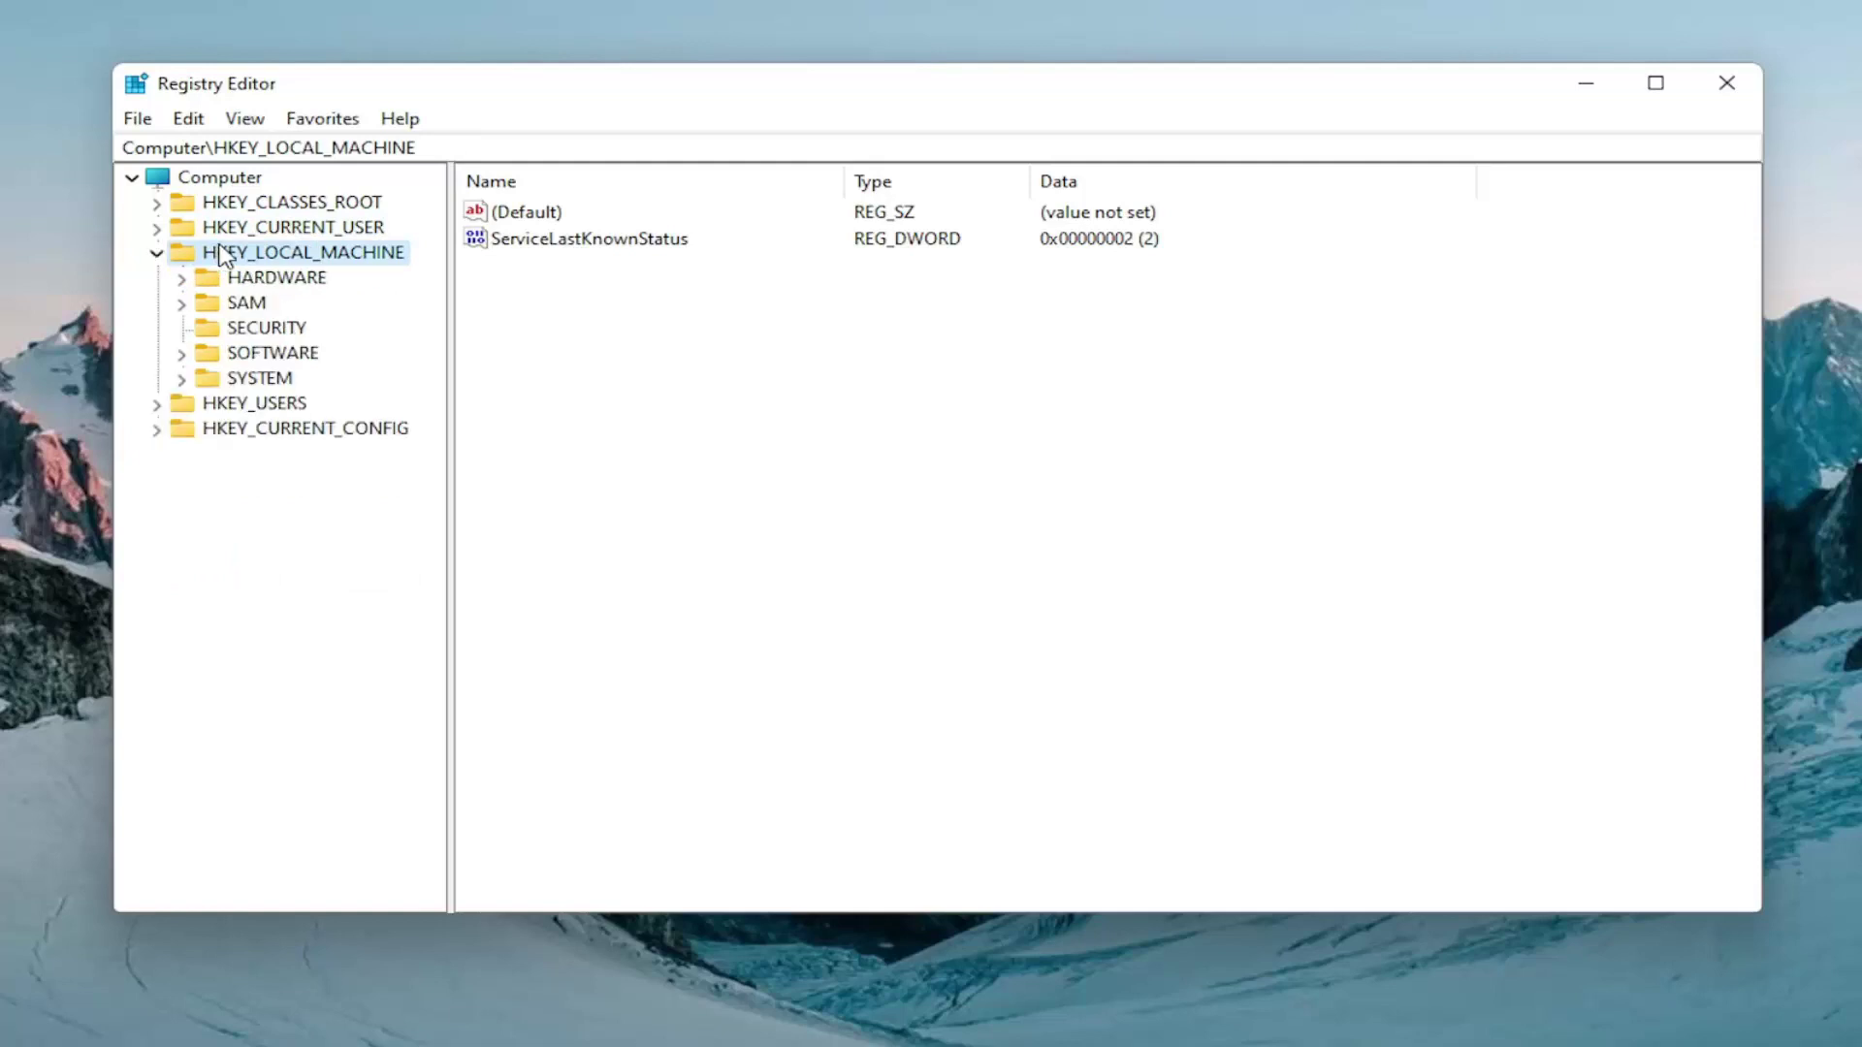
pyautogui.doubleClick(265, 359)
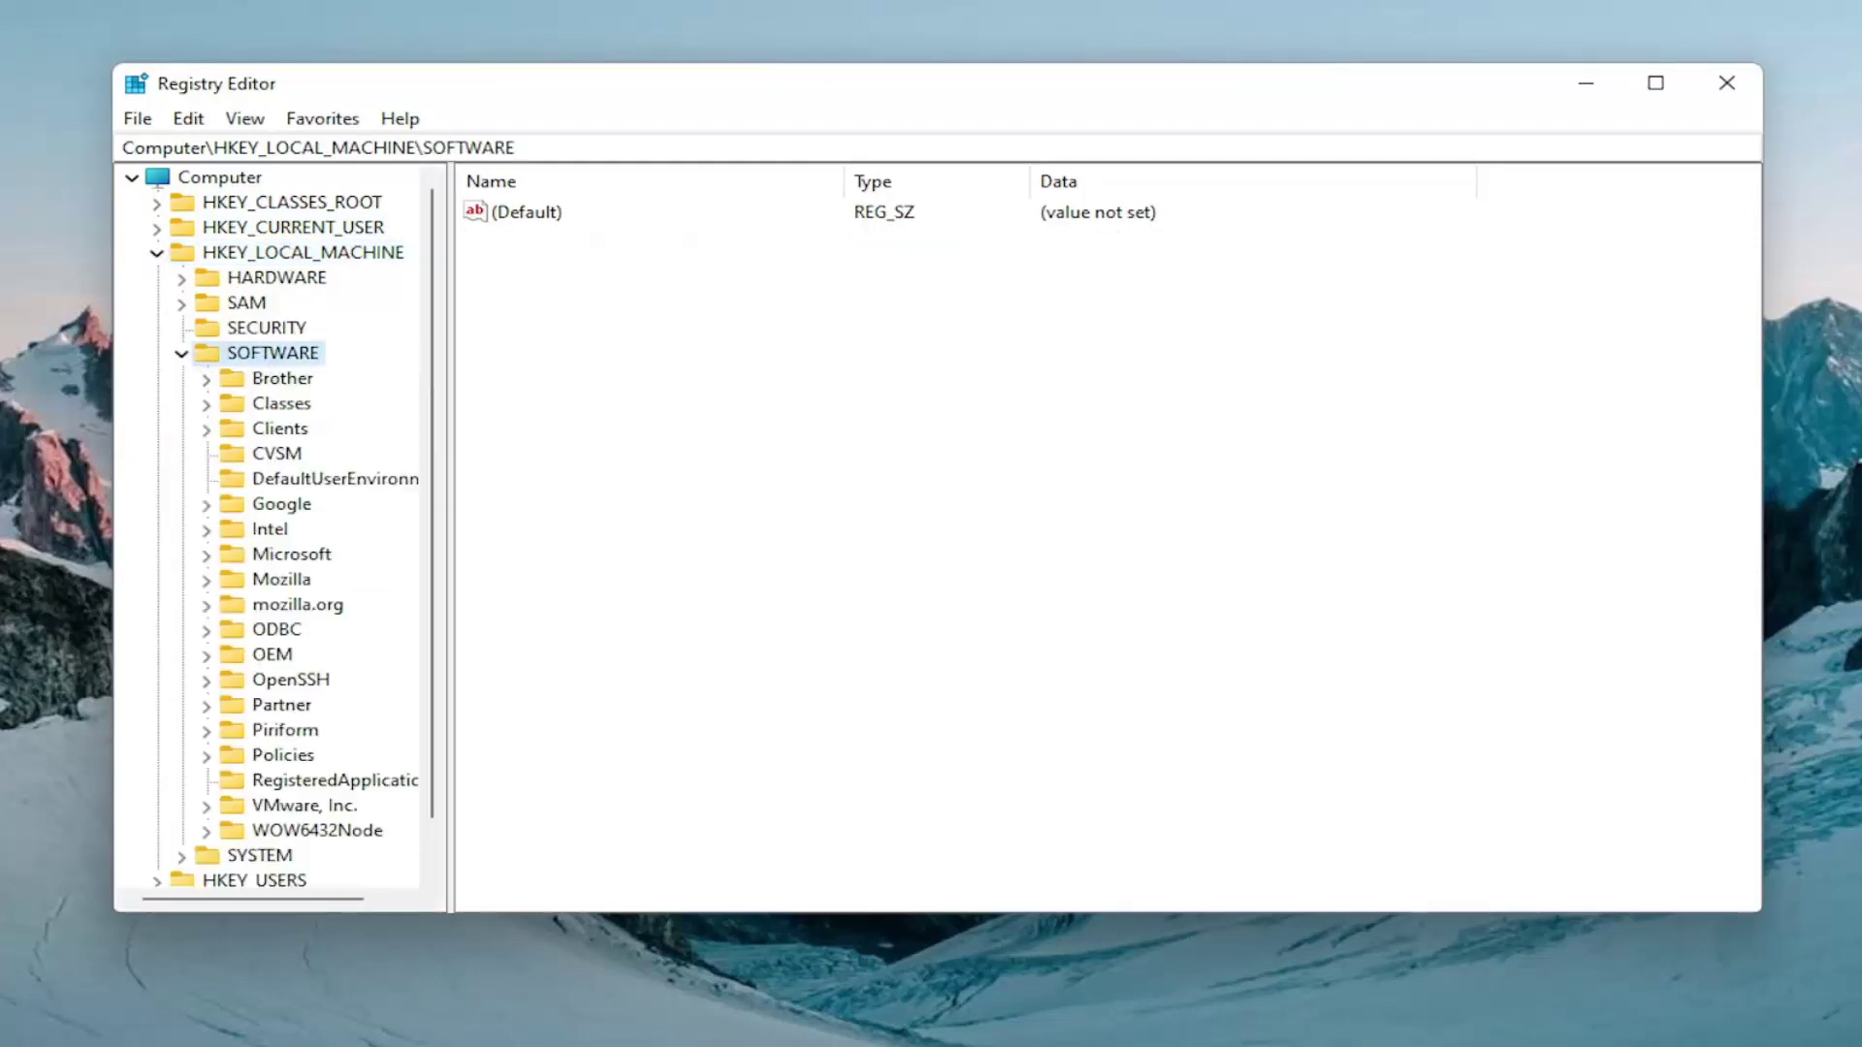
pyautogui.doubleClick(281, 557)
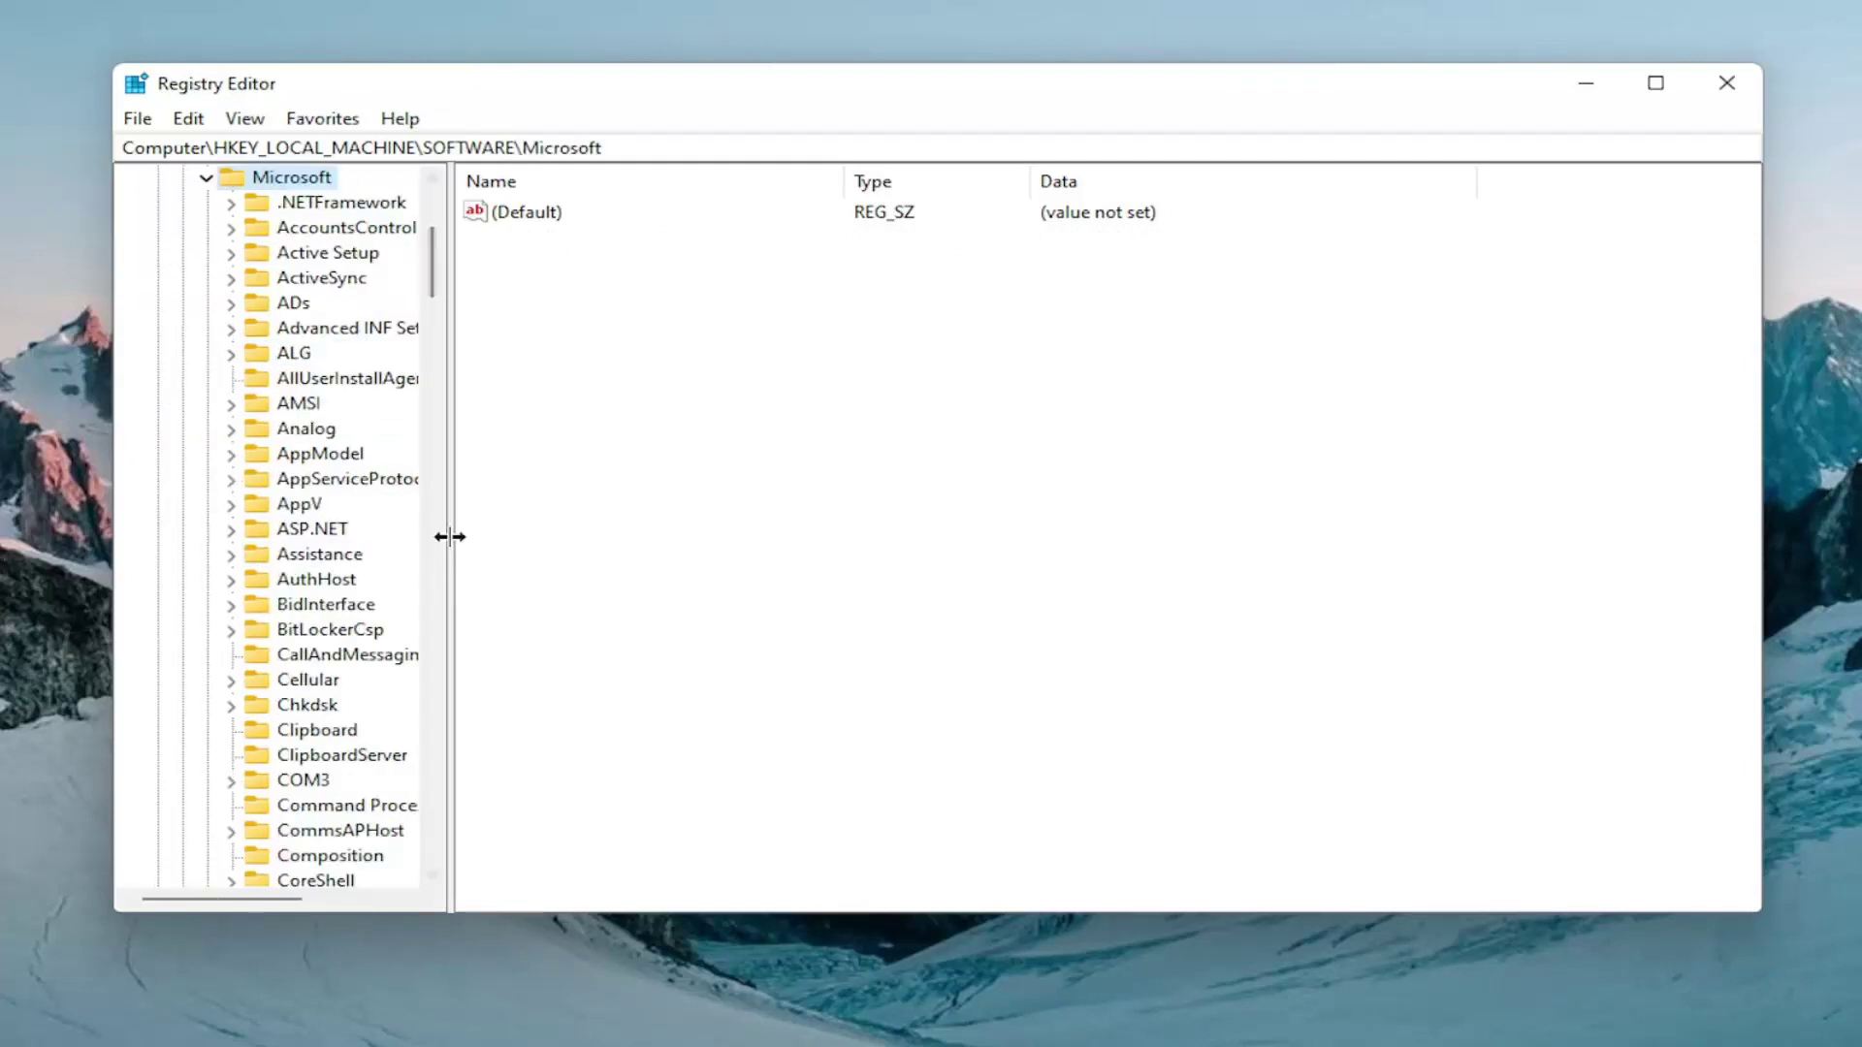
# Scroll down and expand PolicyManager > default
pyautogui.moveTo(450, 536); pyautogui.dragTo(561, 561)
pyautogui.scroll(-20, 290, 587)
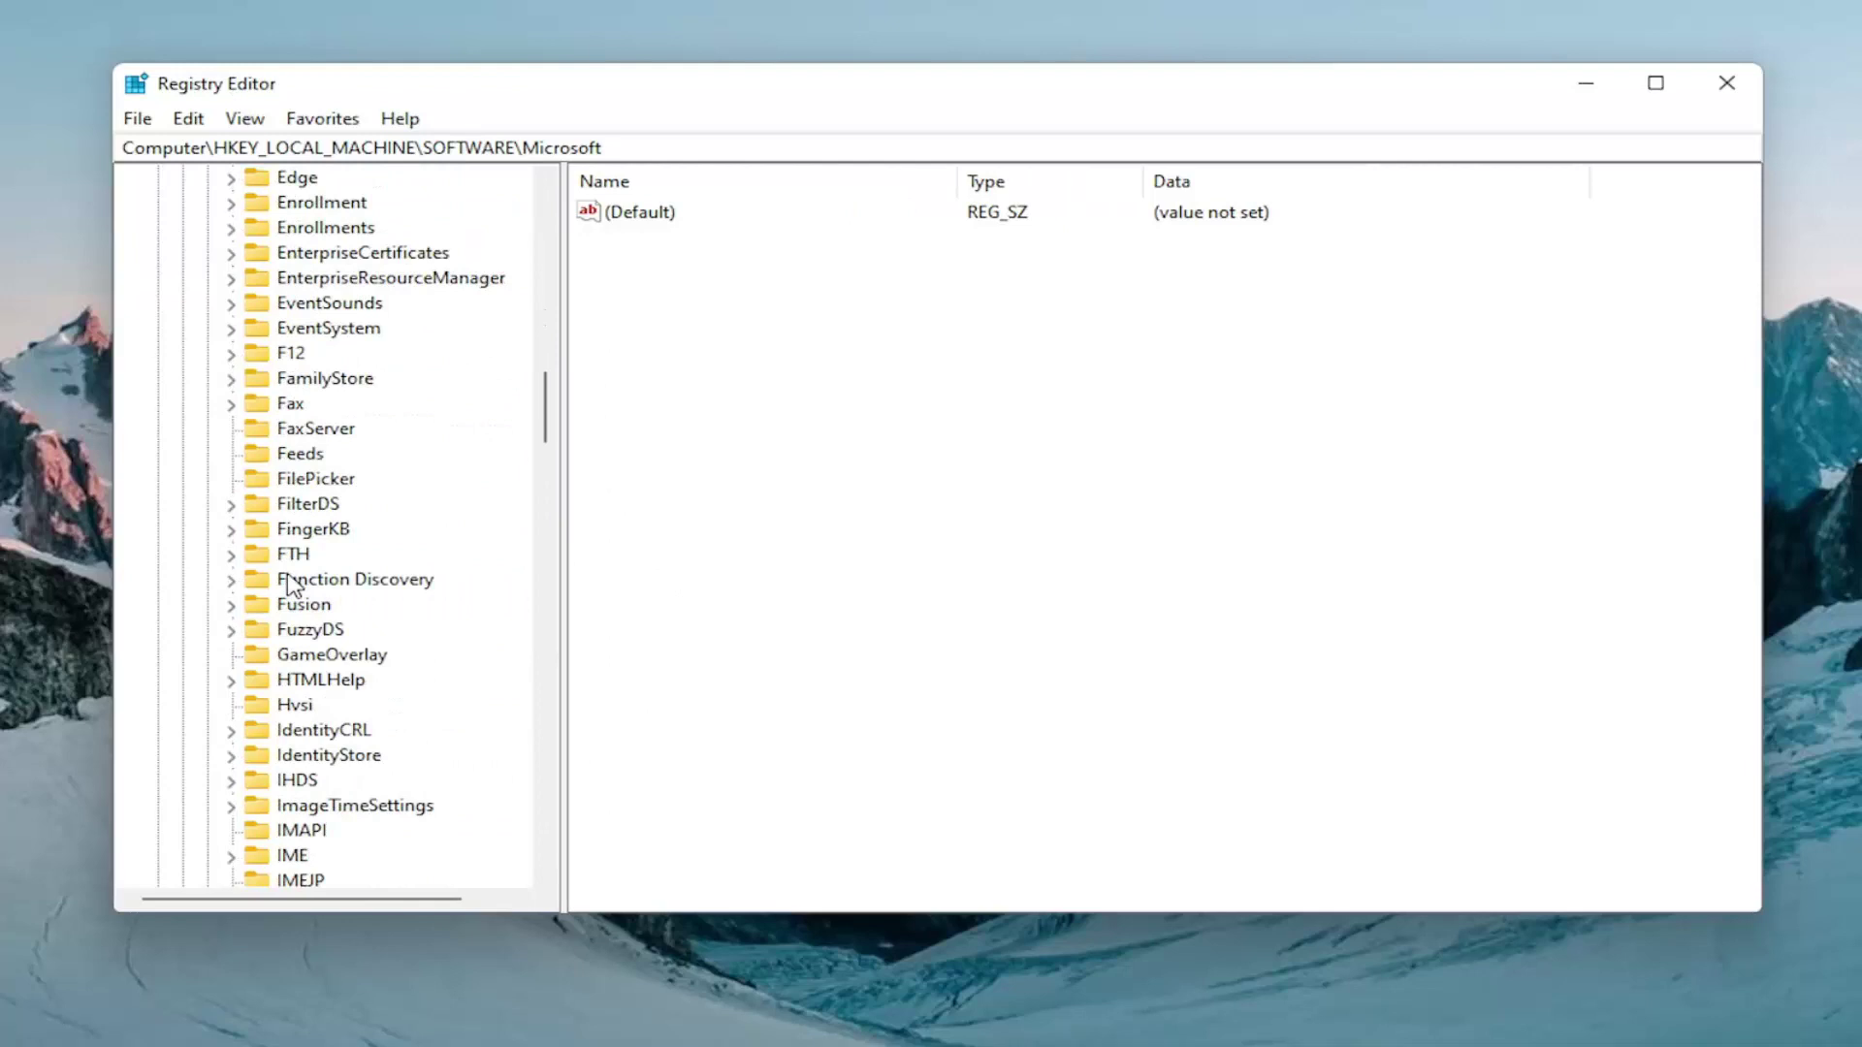
pyautogui.scroll(-20, 291, 586)
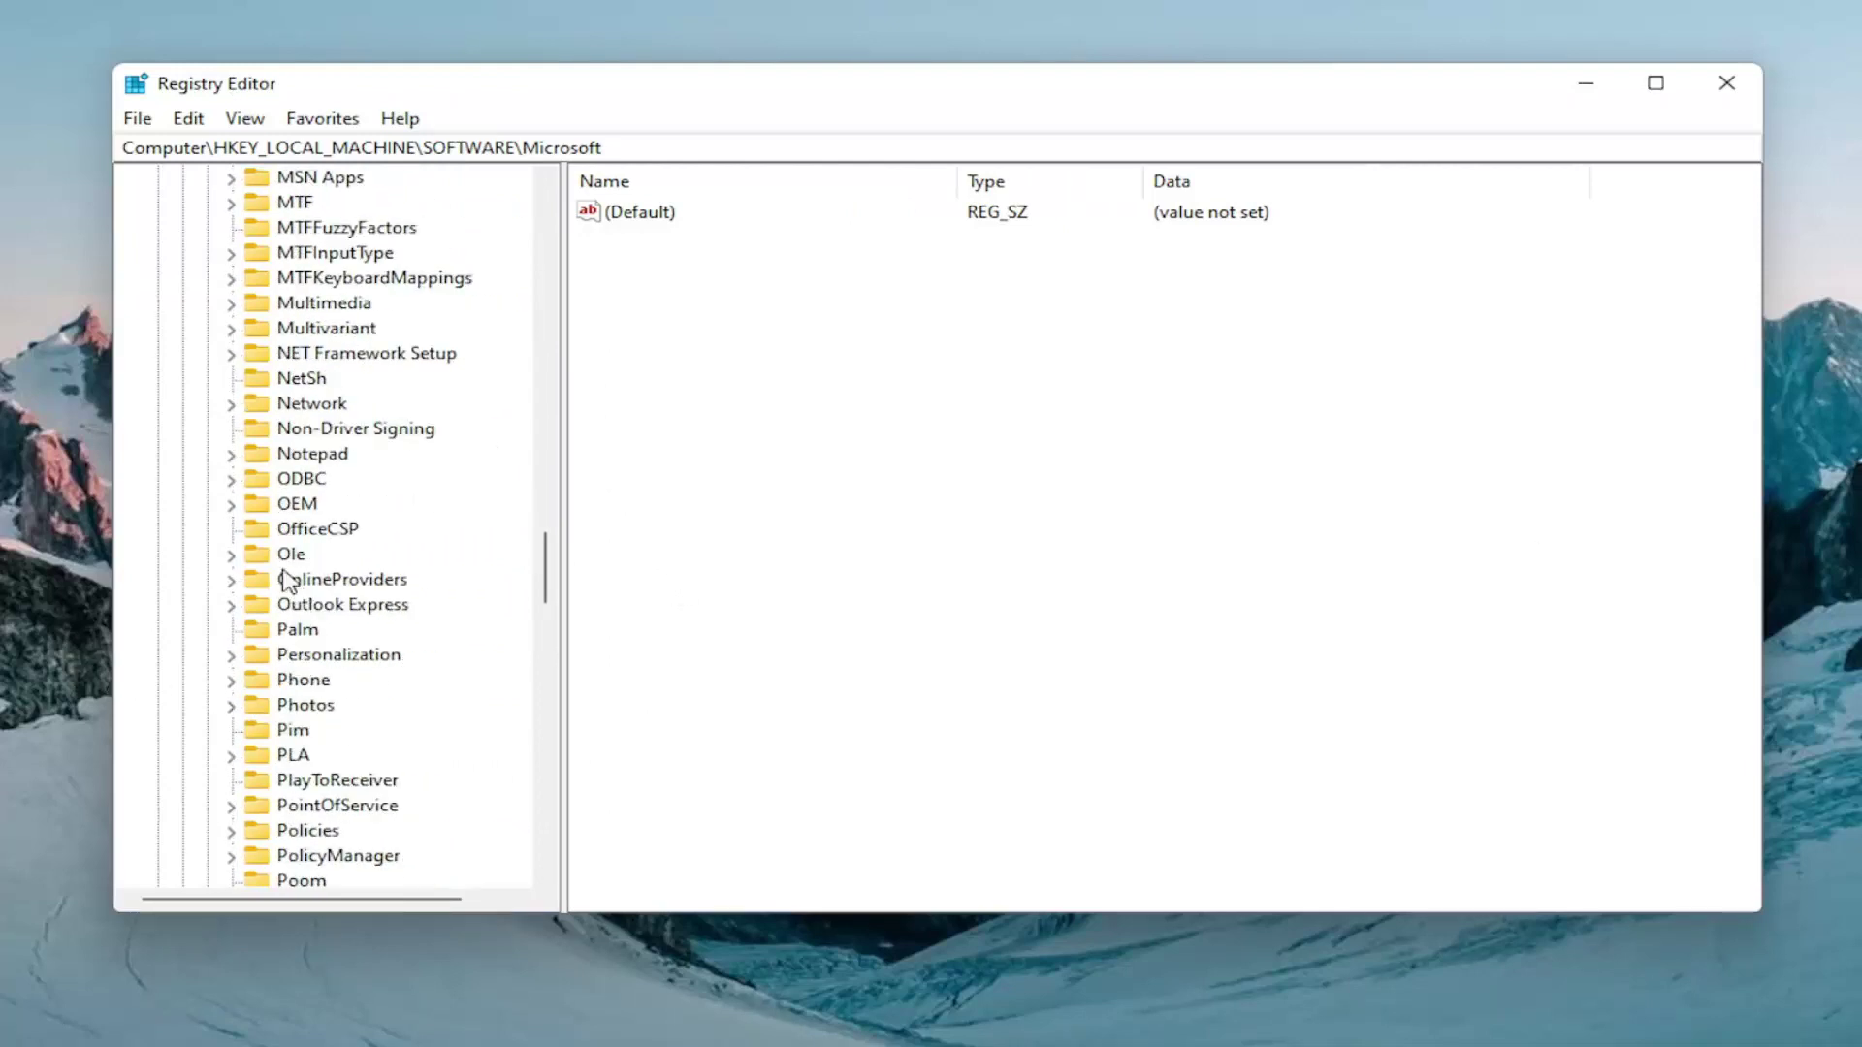
pyautogui.scroll(-2, 303, 620)
pyautogui.doubleClick(321, 708)
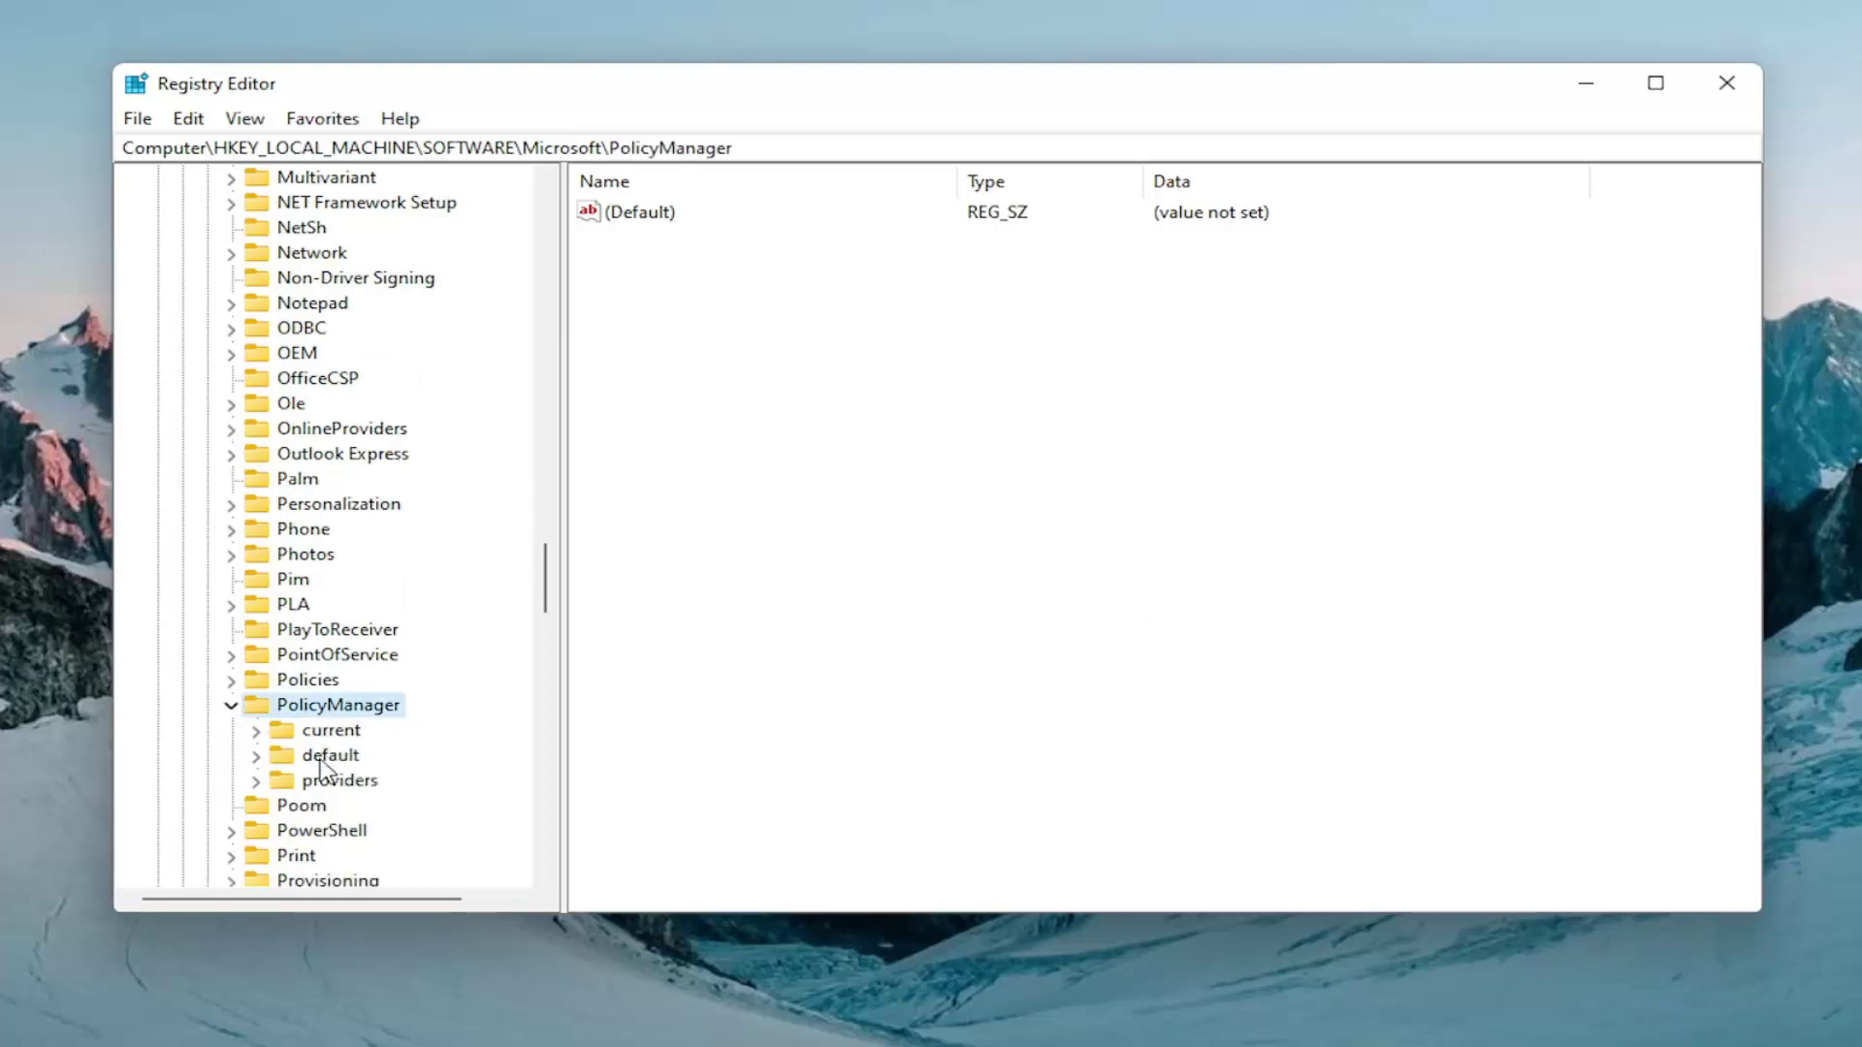
pyautogui.doubleClick(321, 757)
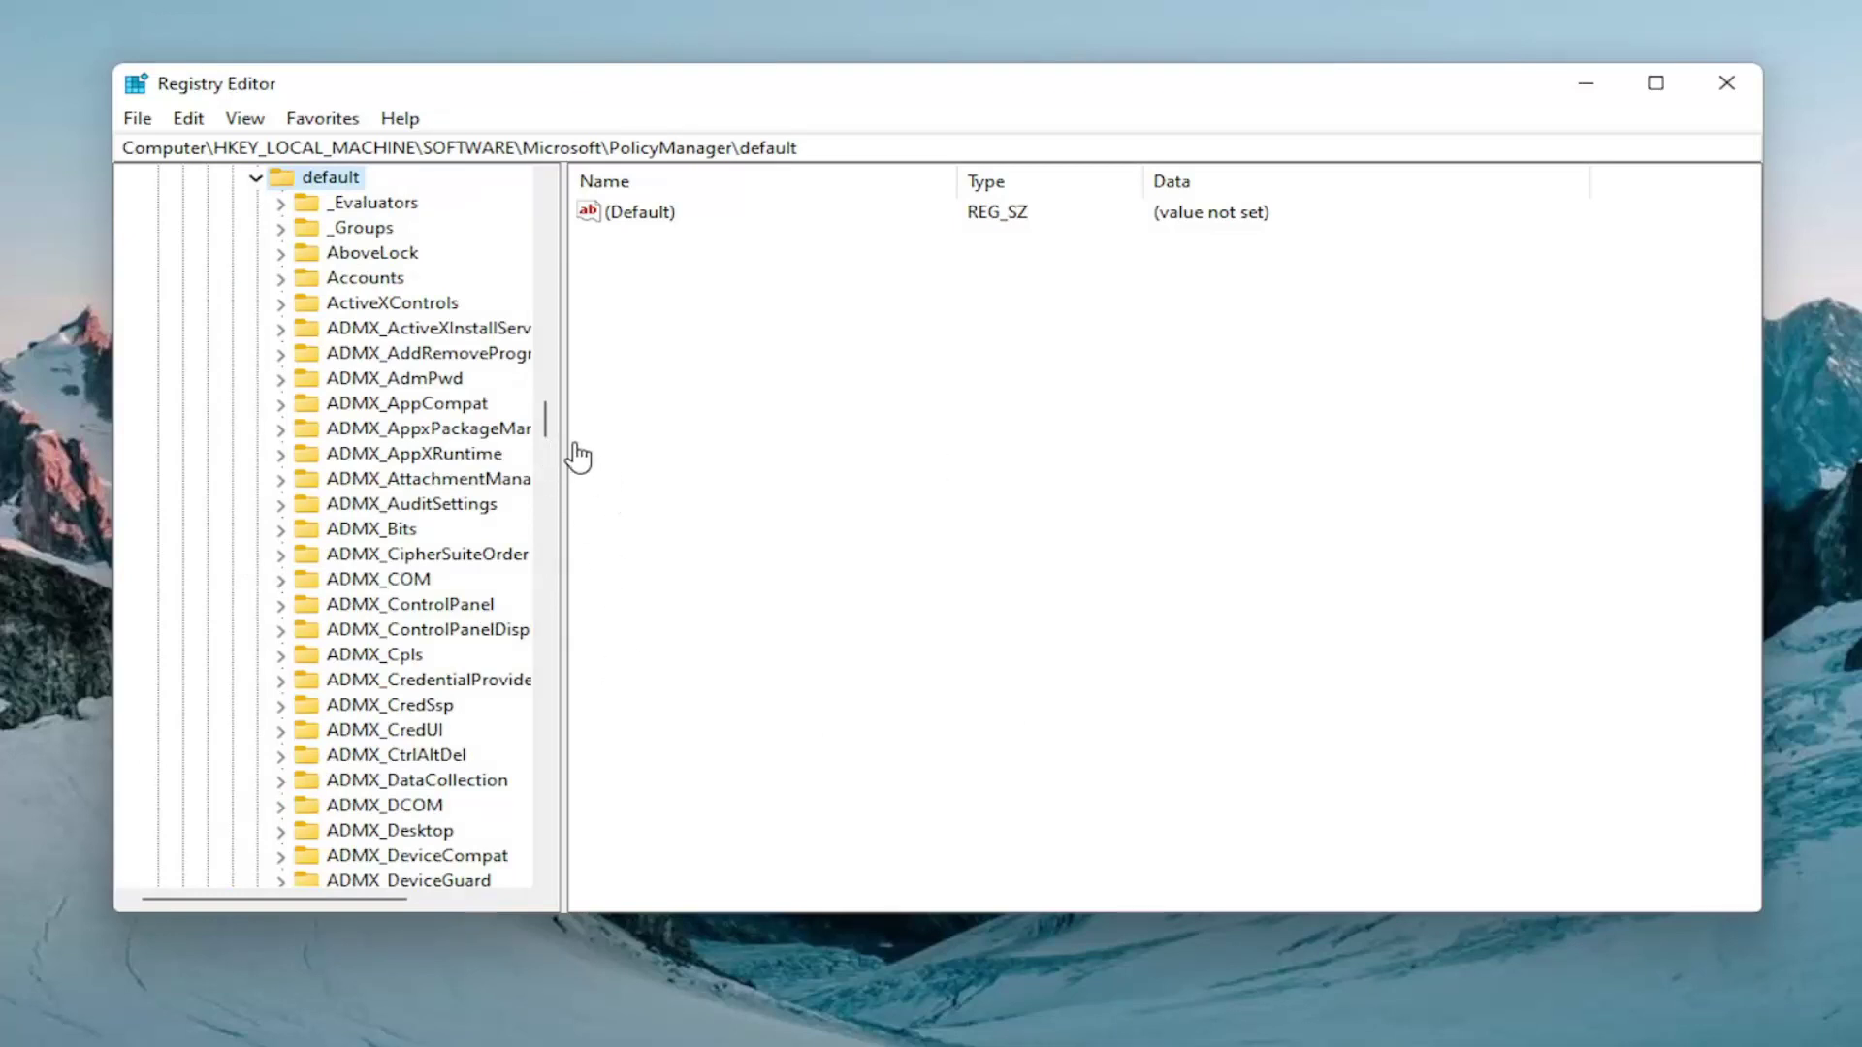
# Widen the key tree and jump to the ApplicationManagement key by typing 'appl'
pyautogui.moveTo(569, 430); pyautogui.dragTo(685, 431)
pyautogui.click(485, 428)
pyautogui.scroll(-6, 468, 529)
pyautogui.scroll(-20, 468, 529)
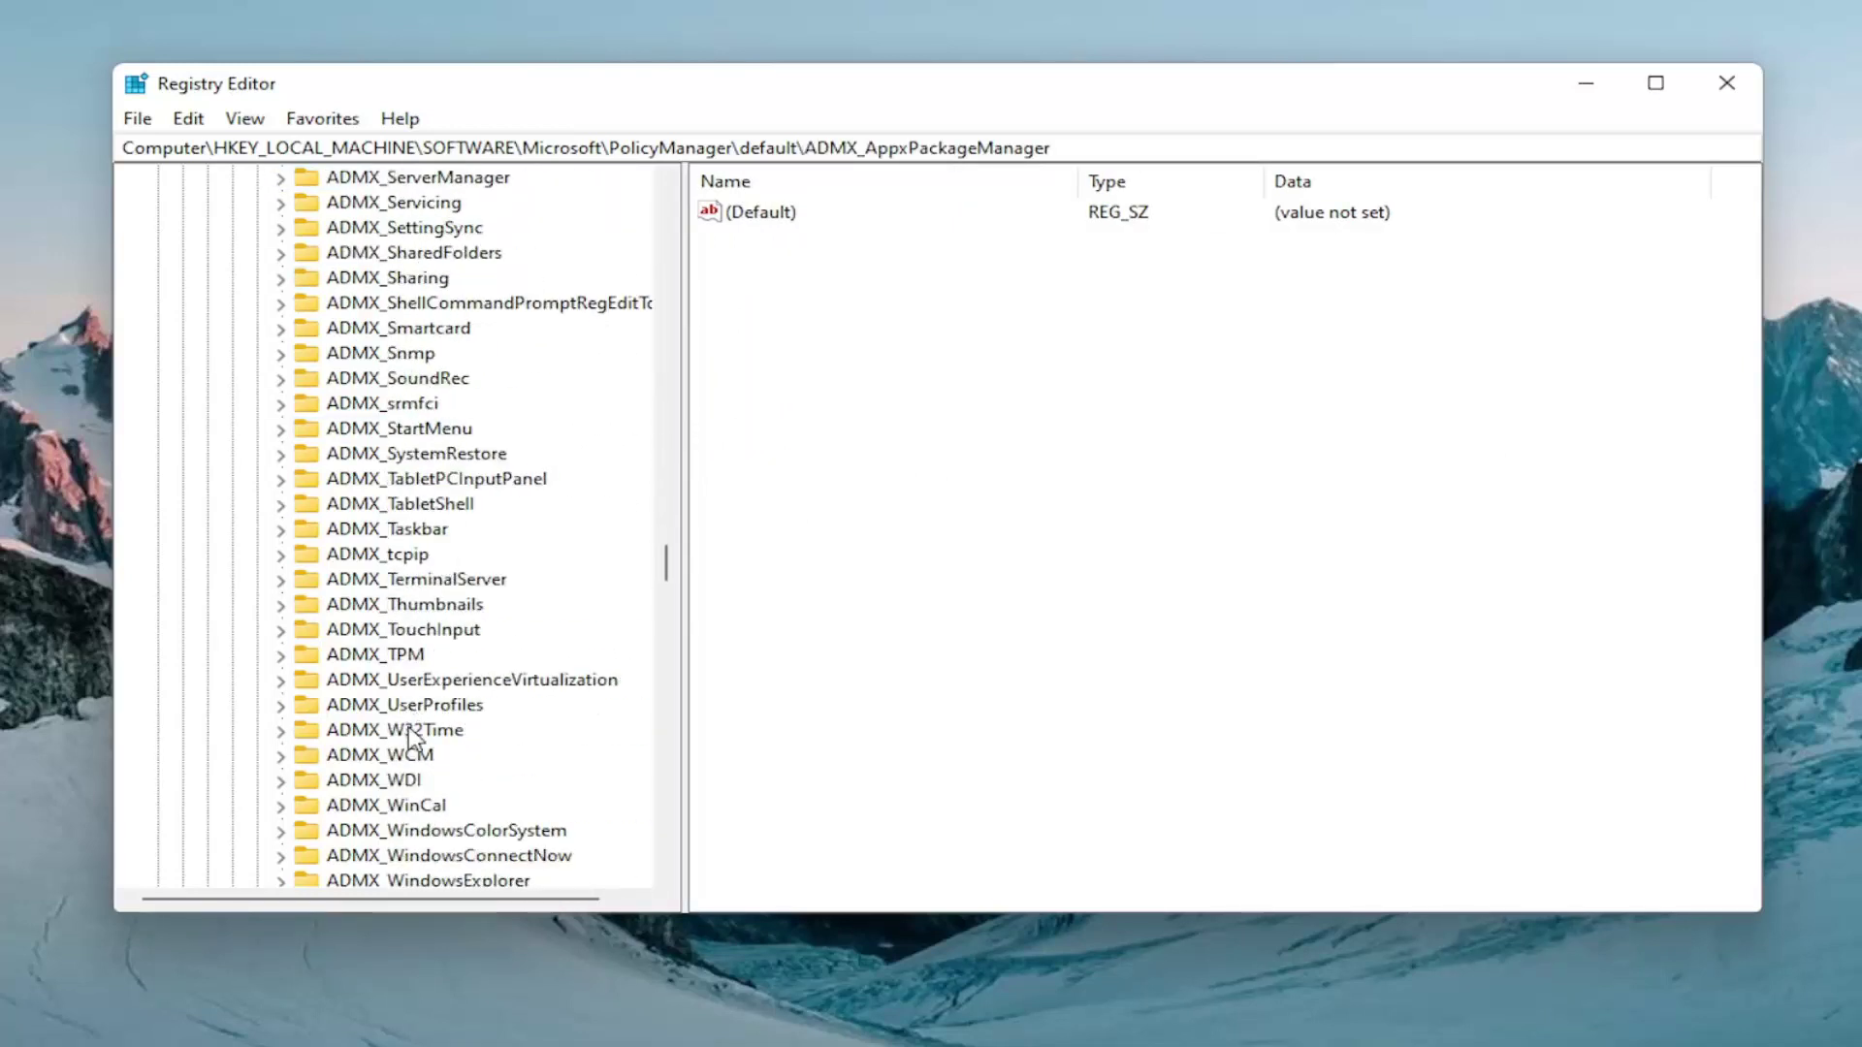
pyautogui.scroll(20, 408, 679)
pyautogui.scroll(20, 408, 685)
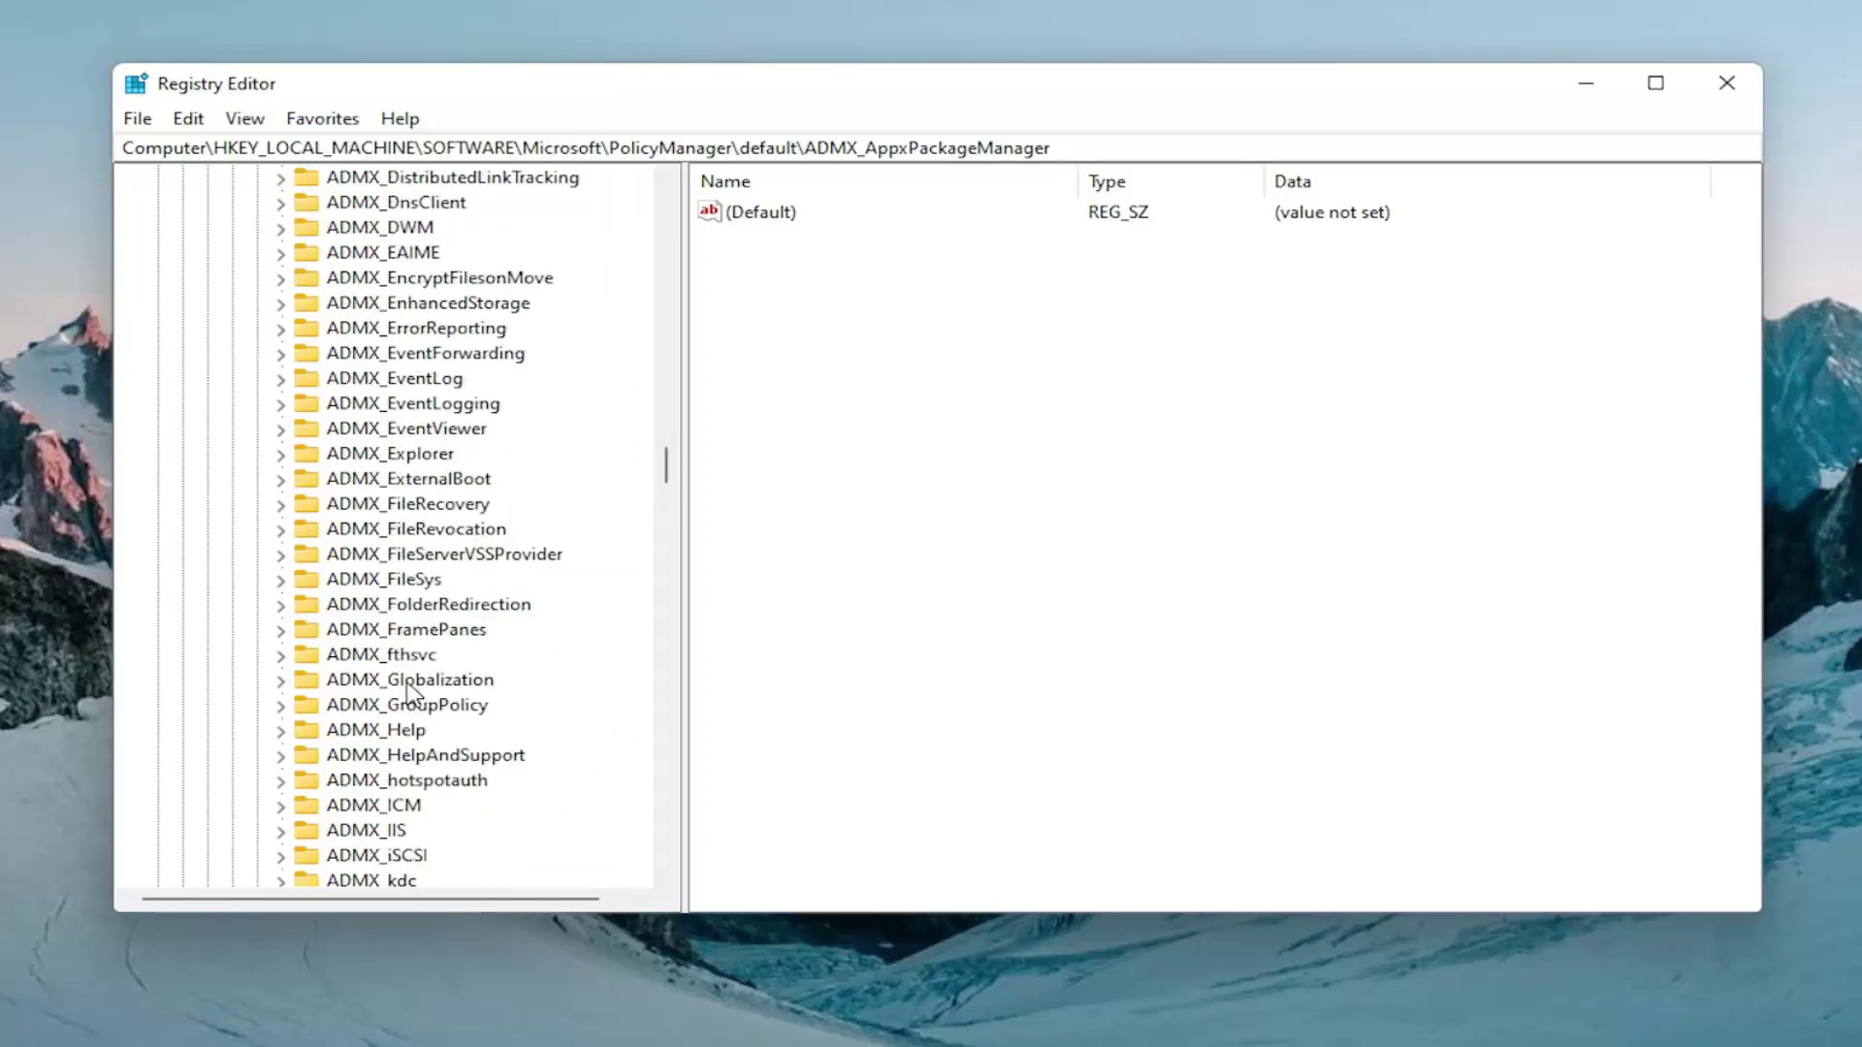
pyautogui.click(417, 655)
pyautogui.click(417, 676)
pyautogui.write('appl')
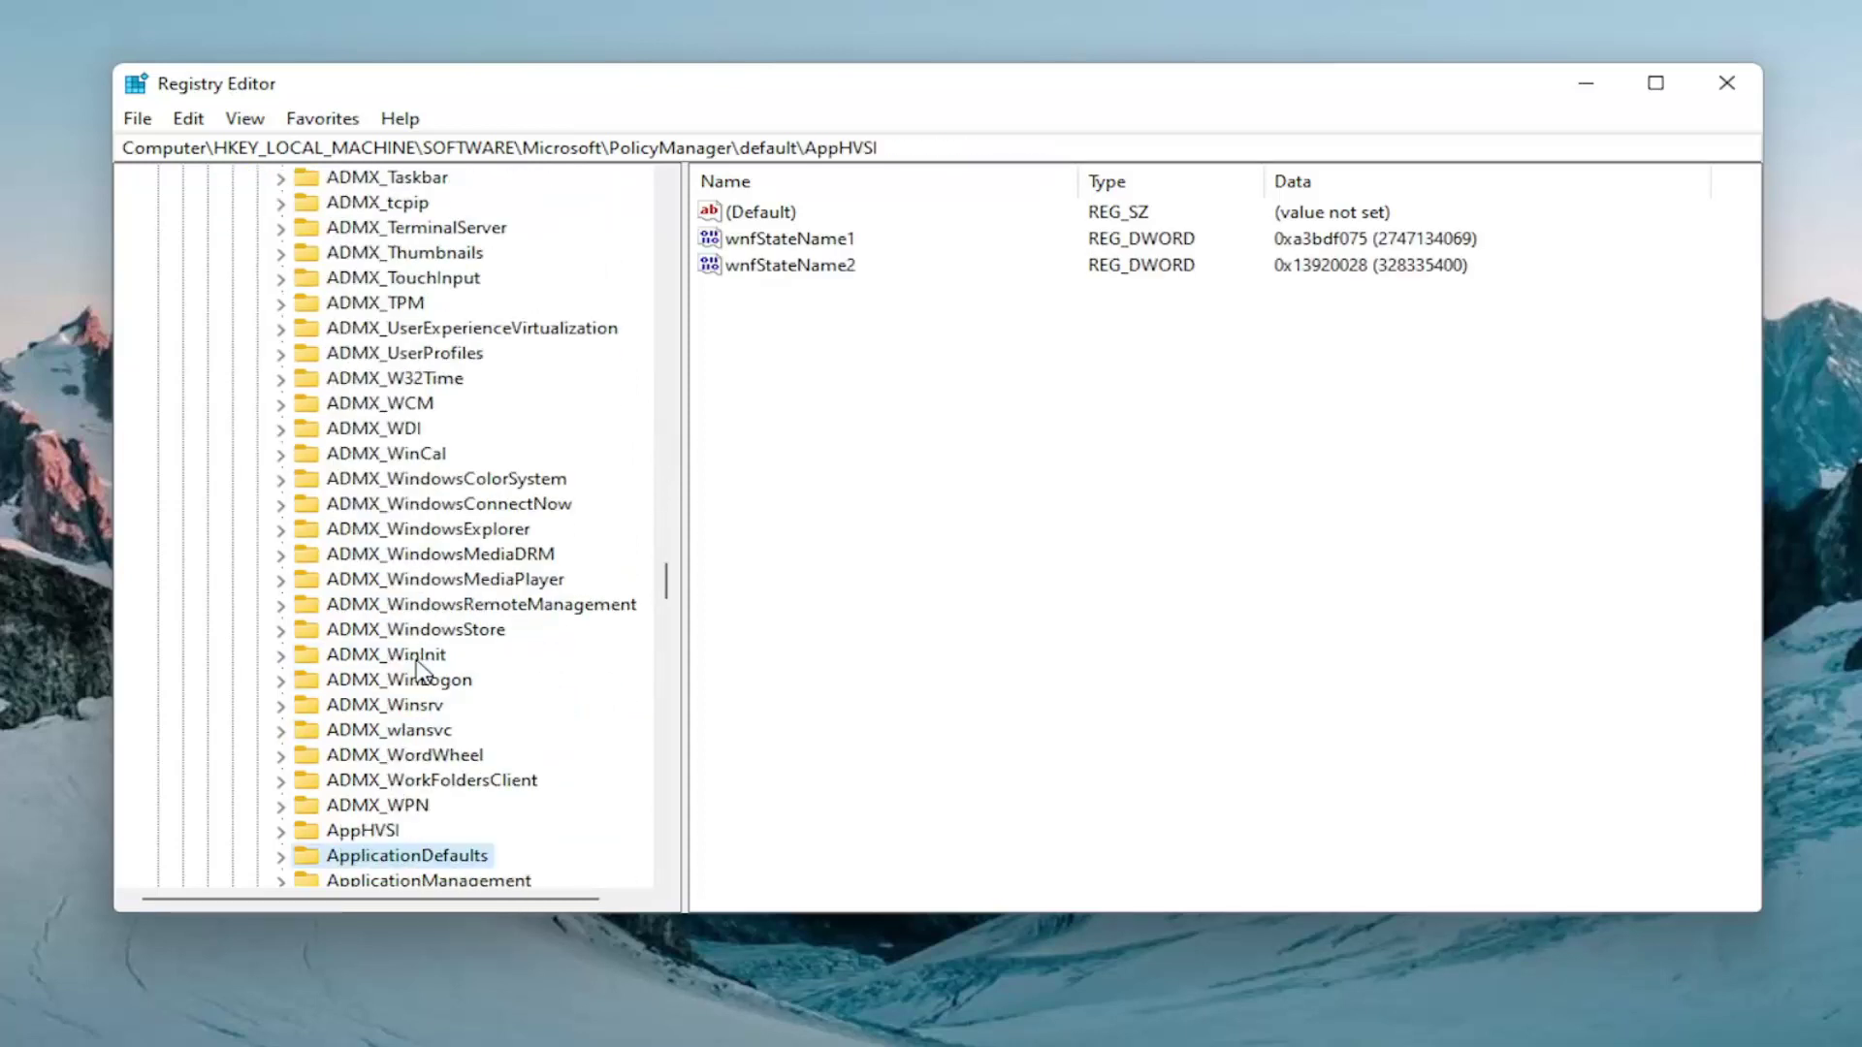
pyautogui.press('Down')
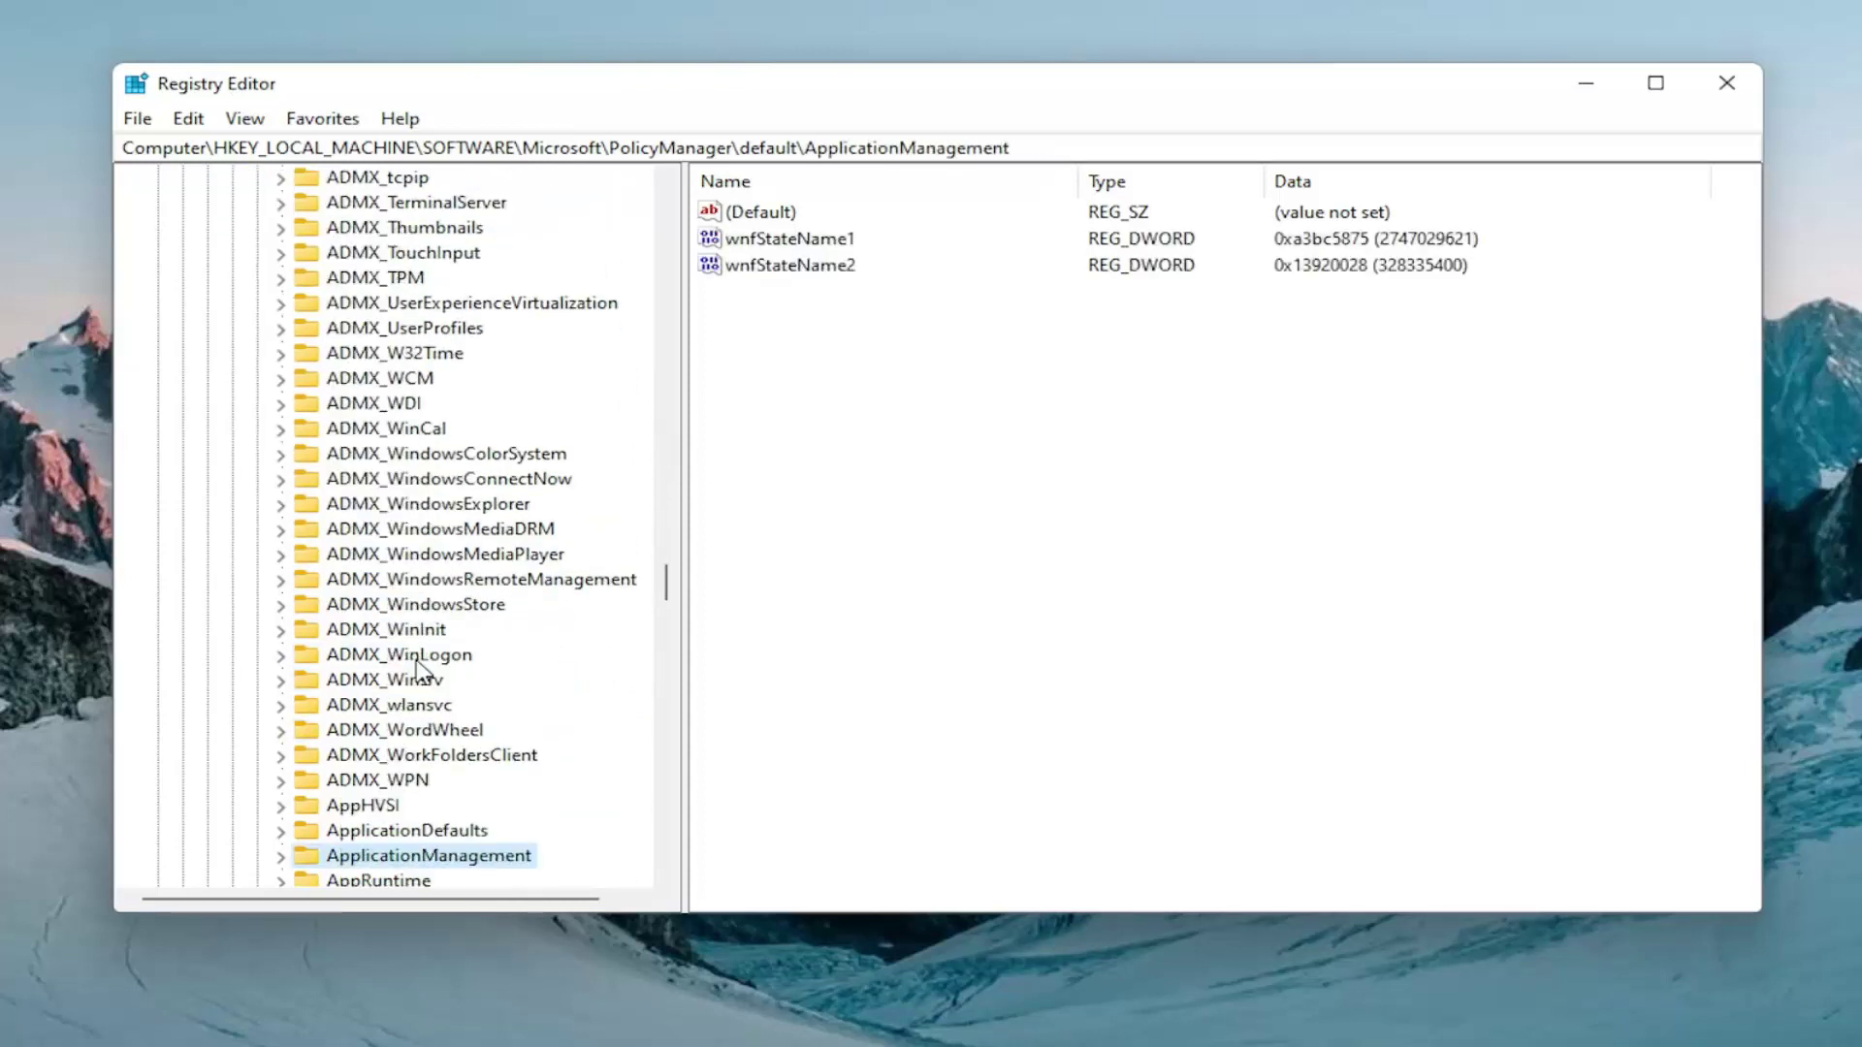
pyautogui.scroll(-2, 412, 669)
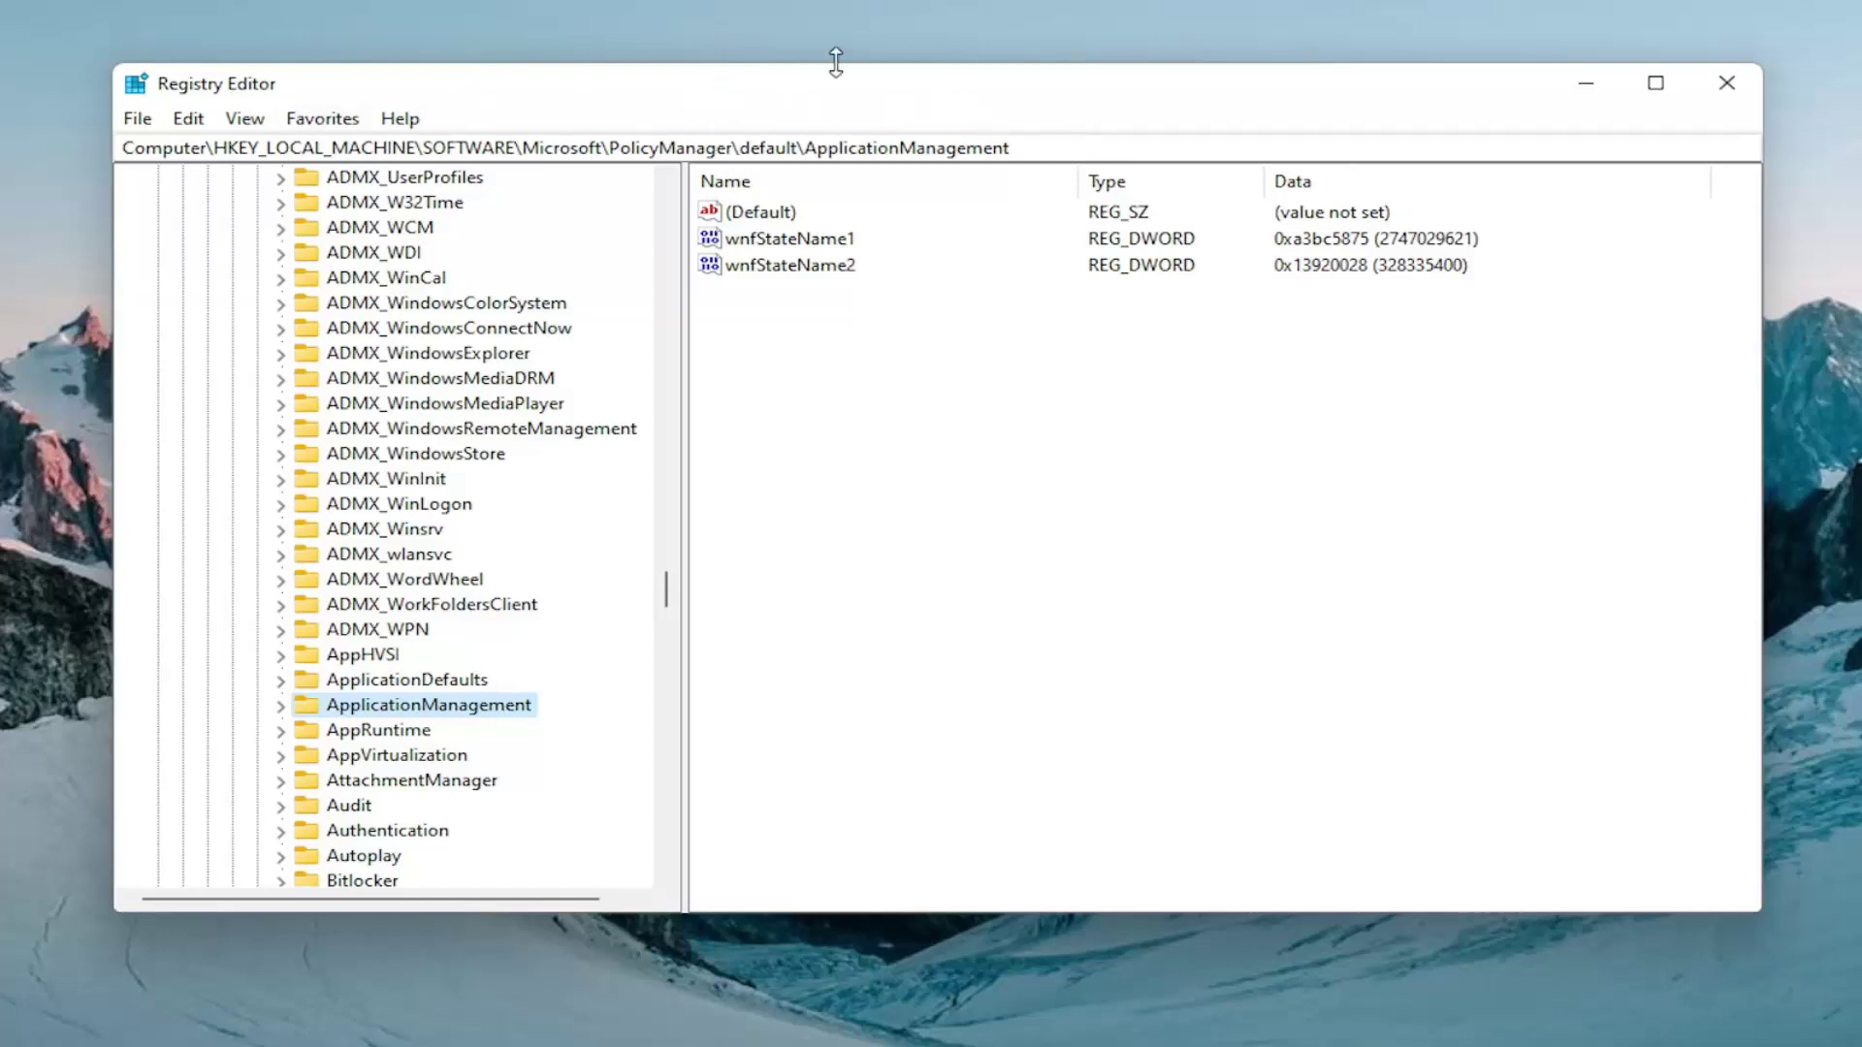
# Under ApplicationManagement\AllowGameDVR, replace the 'value' data 1 with 0 and confirm
pyautogui.doubleClick(461, 705)
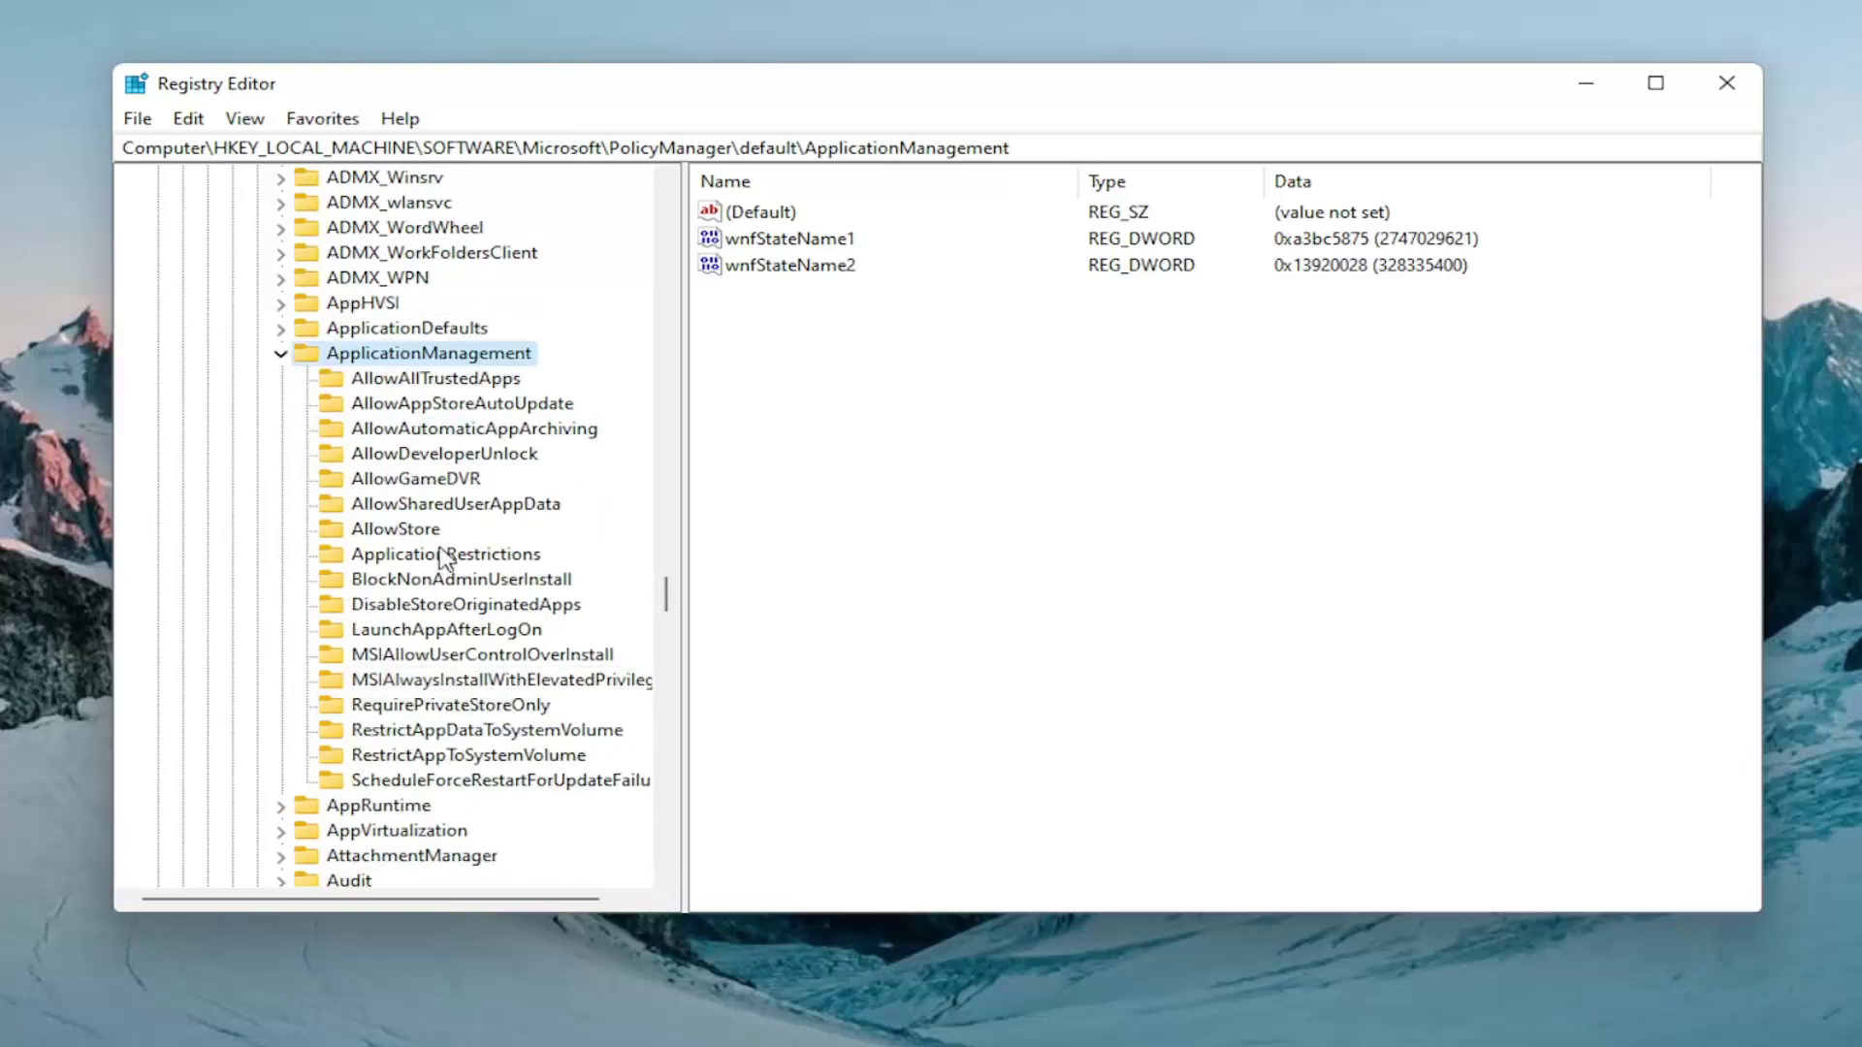
pyautogui.click(400, 479)
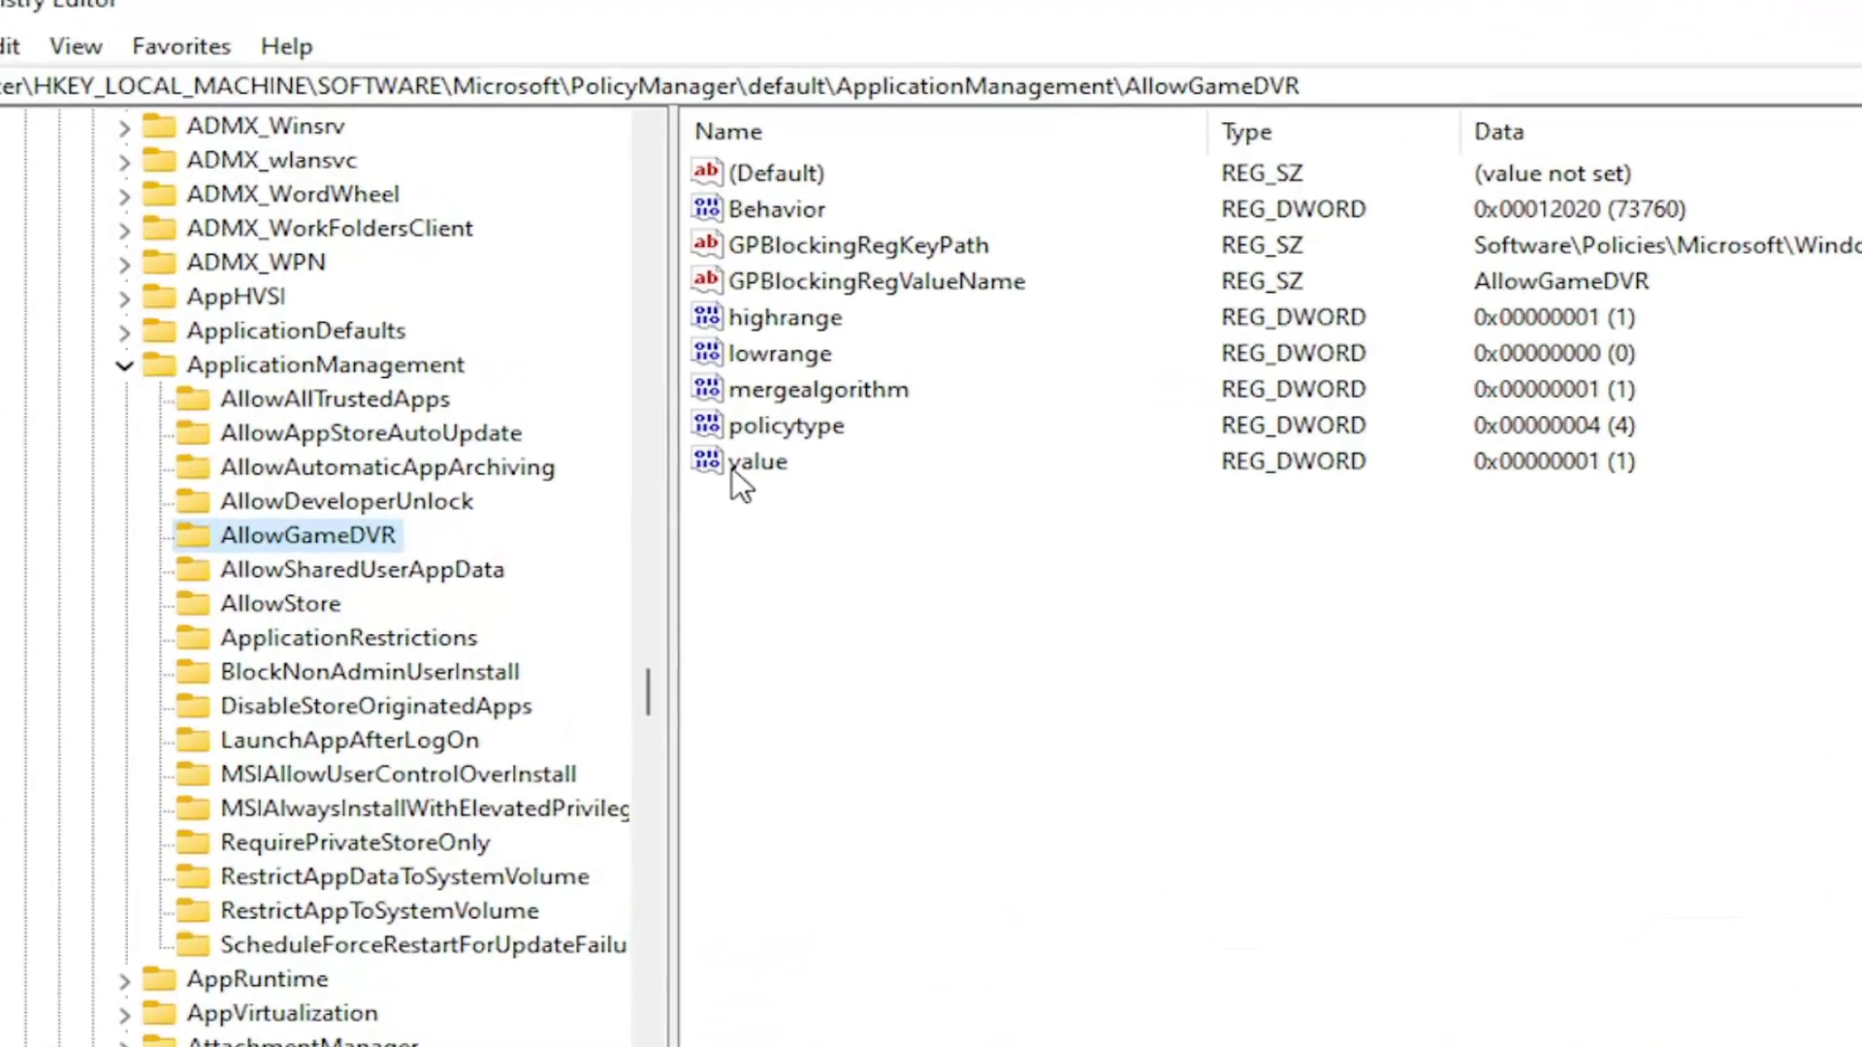
pyautogui.doubleClick(766, 543)
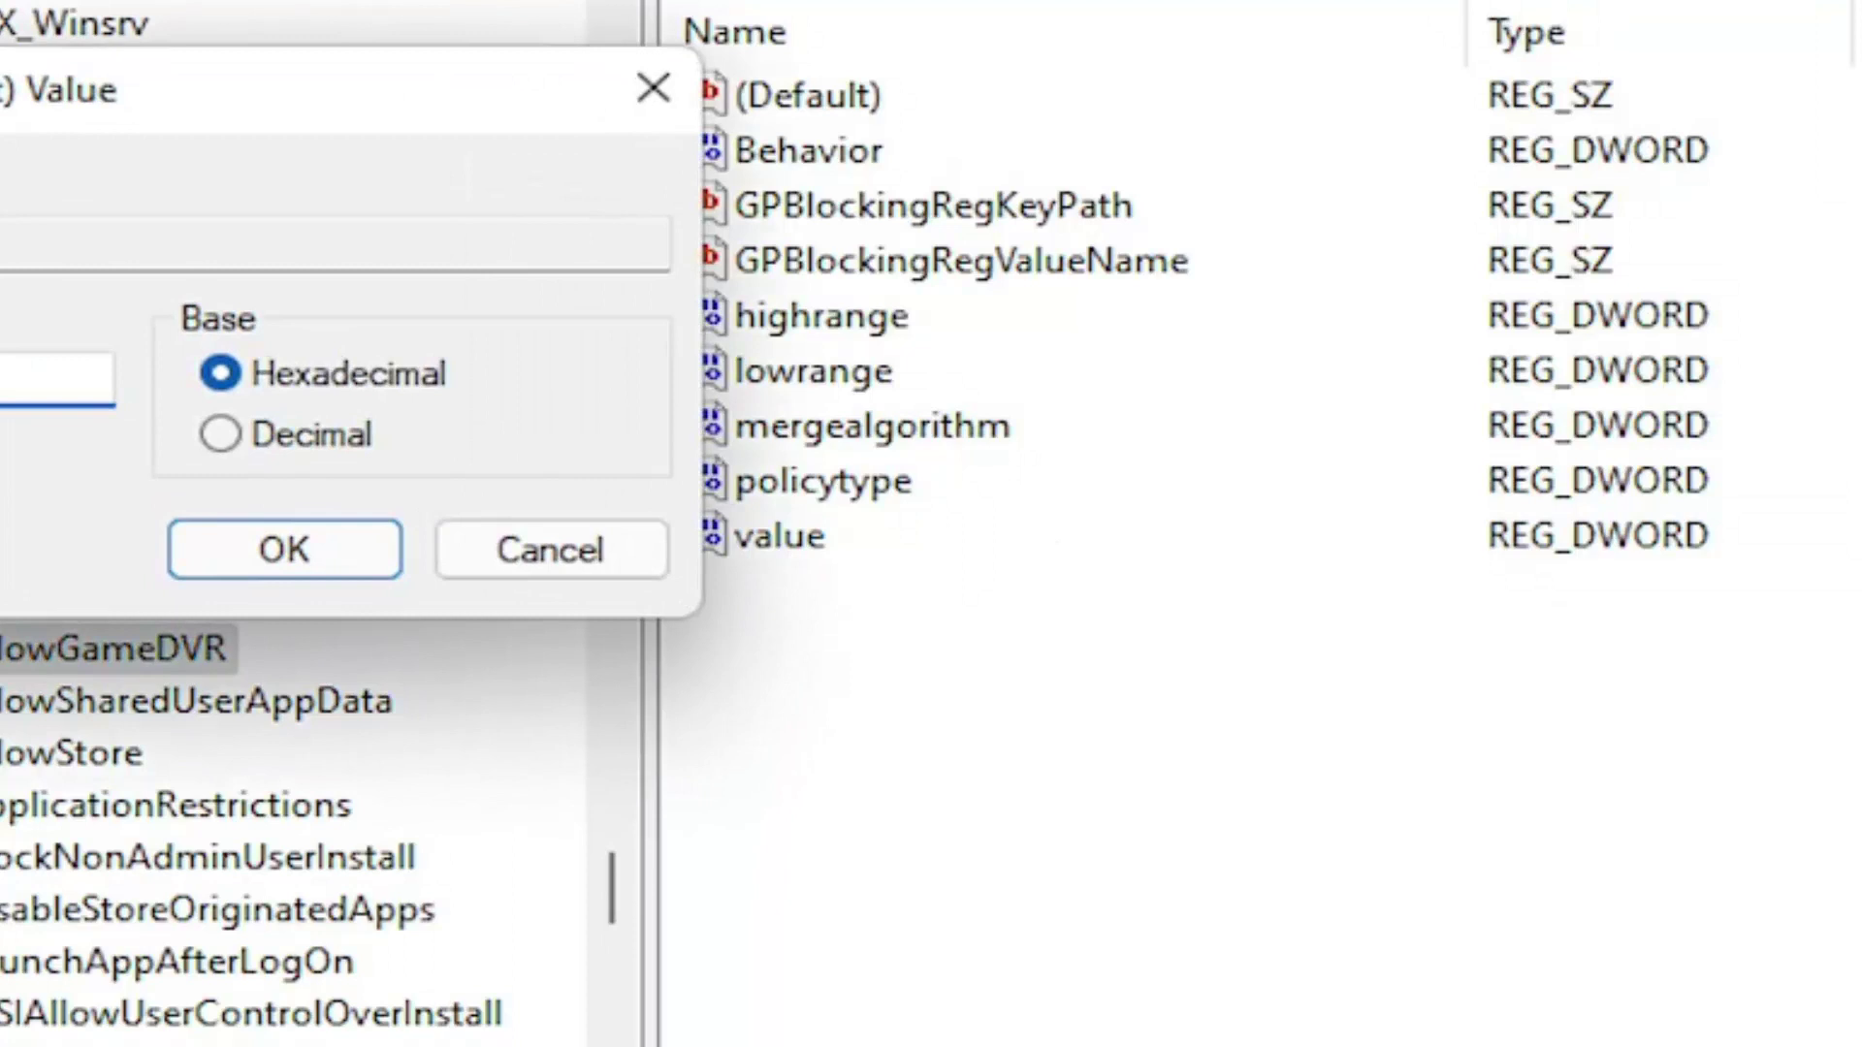
pyautogui.moveTo(9, 125); pyautogui.dragTo(853, 291)
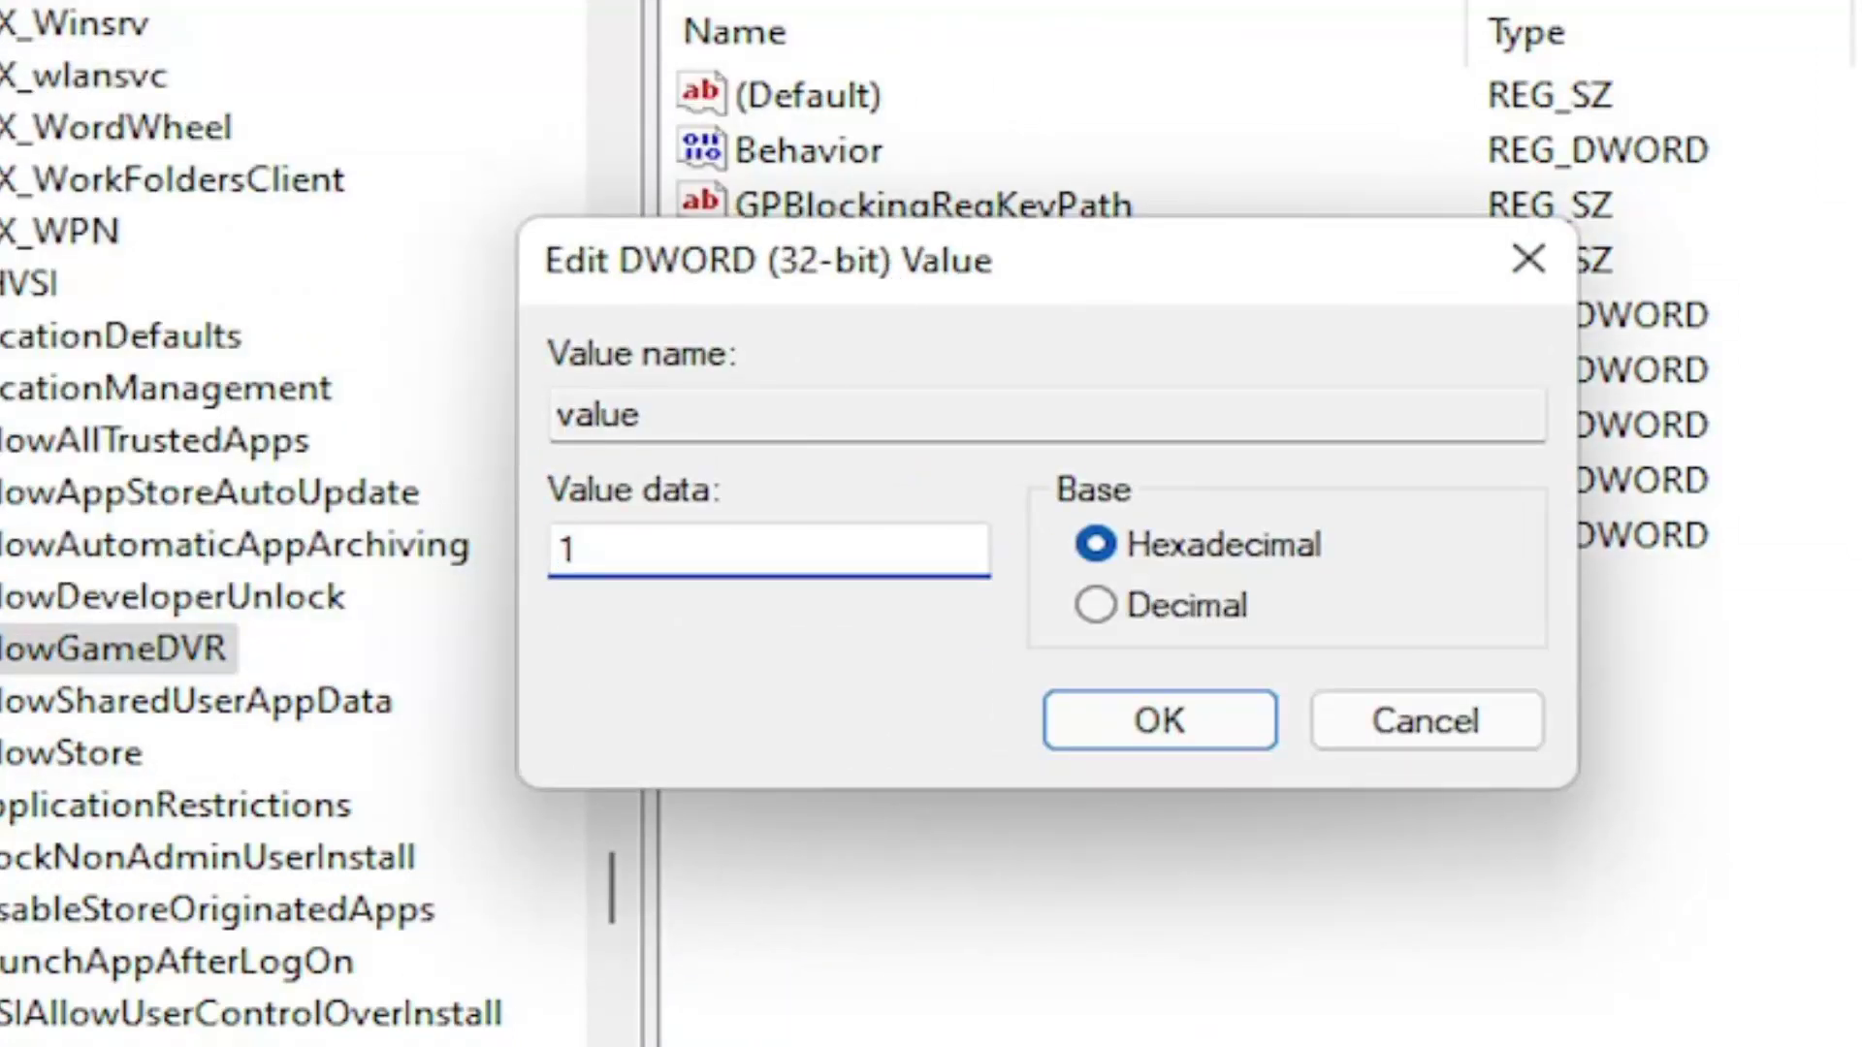
pyautogui.doubleClick(567, 549)
pyautogui.write('0')
pyautogui.click(1171, 732)
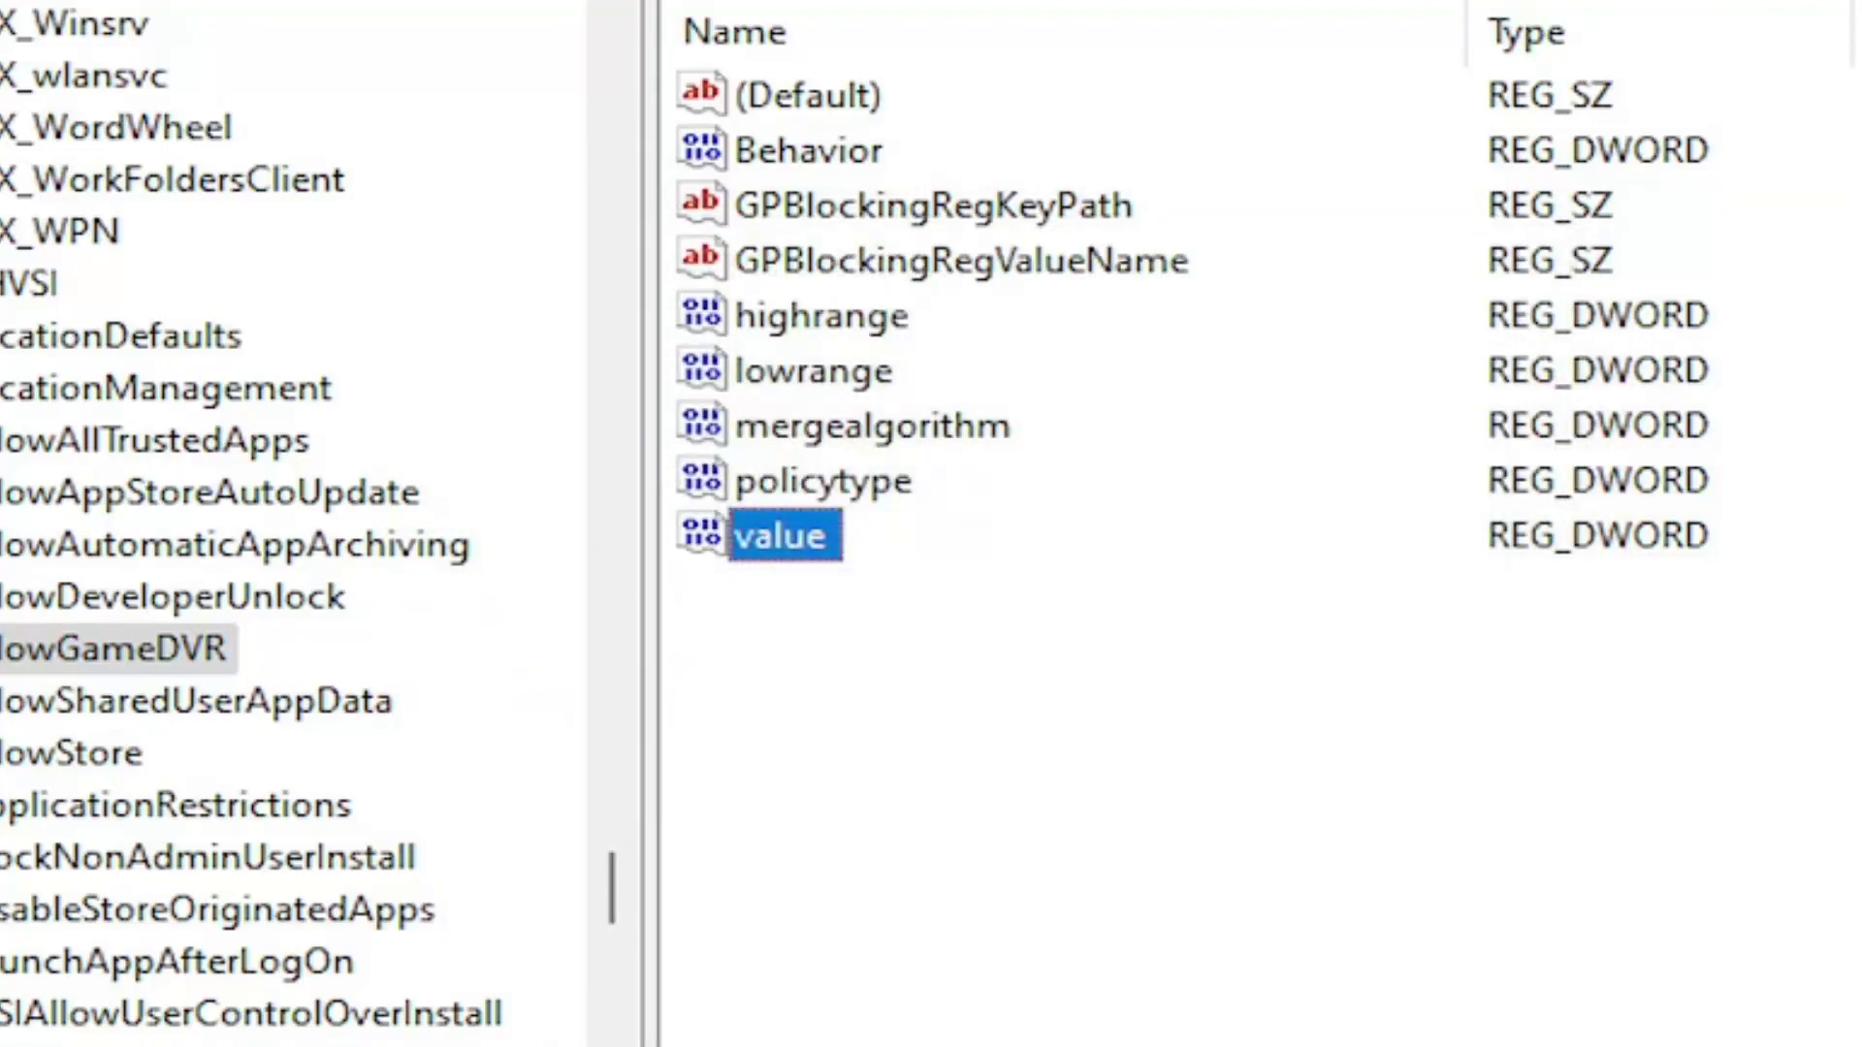
pyautogui.click(165, 388)
pyautogui.scroll(20, 283, 703)
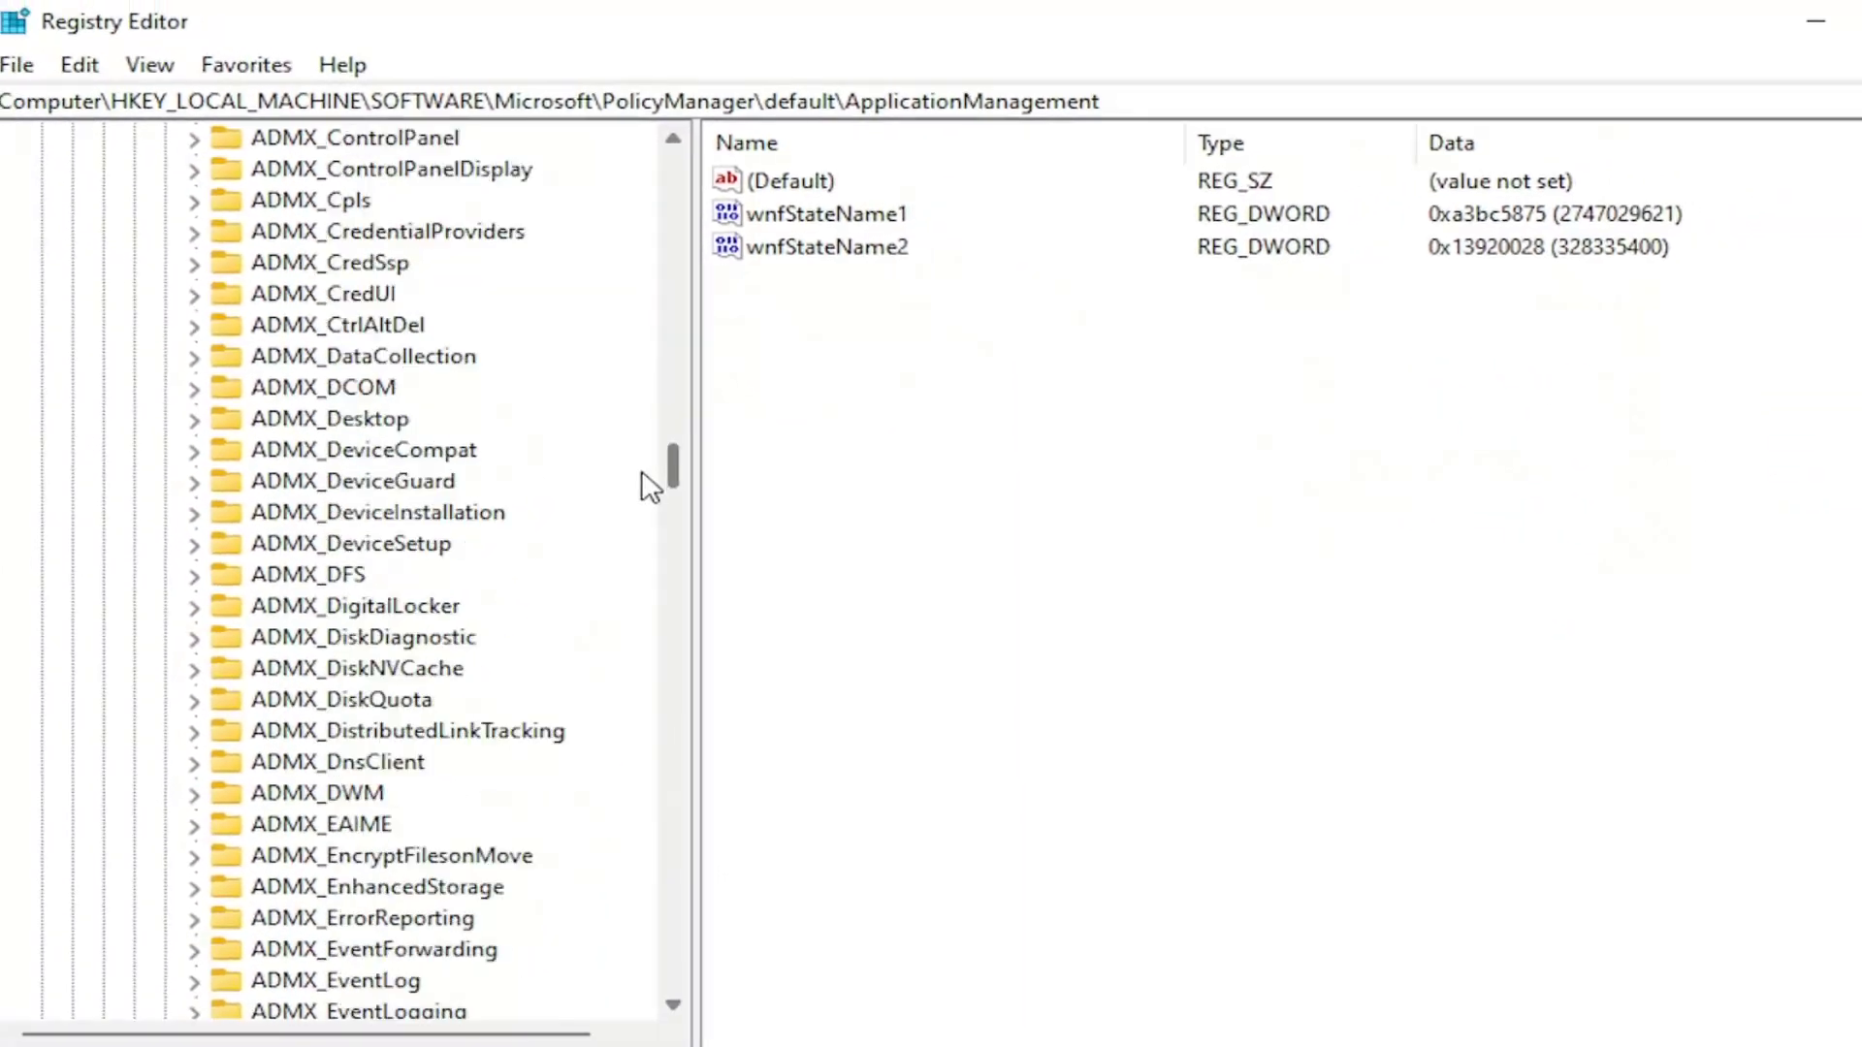
# Collapse the PolicyManager, Microsoft, SOFTWARE and HKEY_LOCAL_MACHINE keys
pyautogui.scroll(5, 650, 485)
pyautogui.scroll(-3, 649, 485)
pyautogui.click(133, 608)
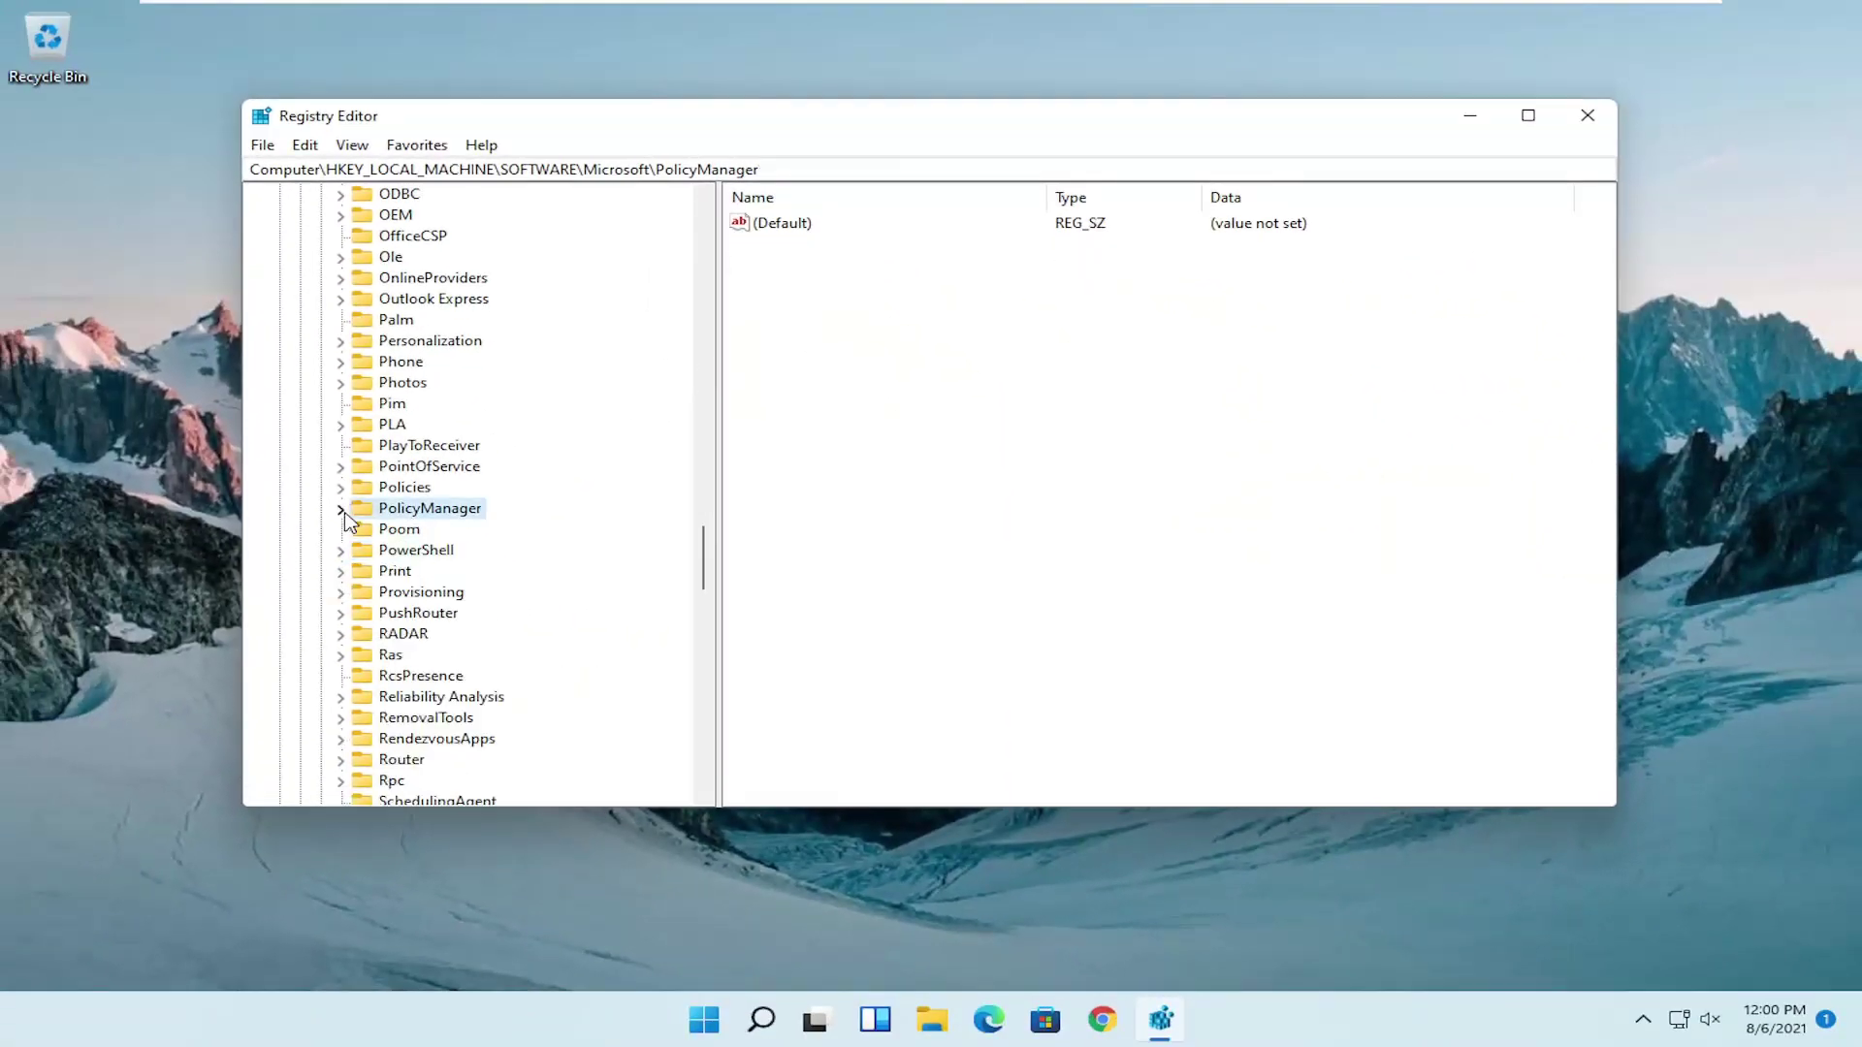
pyautogui.moveTo(713, 565); pyautogui.dragTo(699, 218)
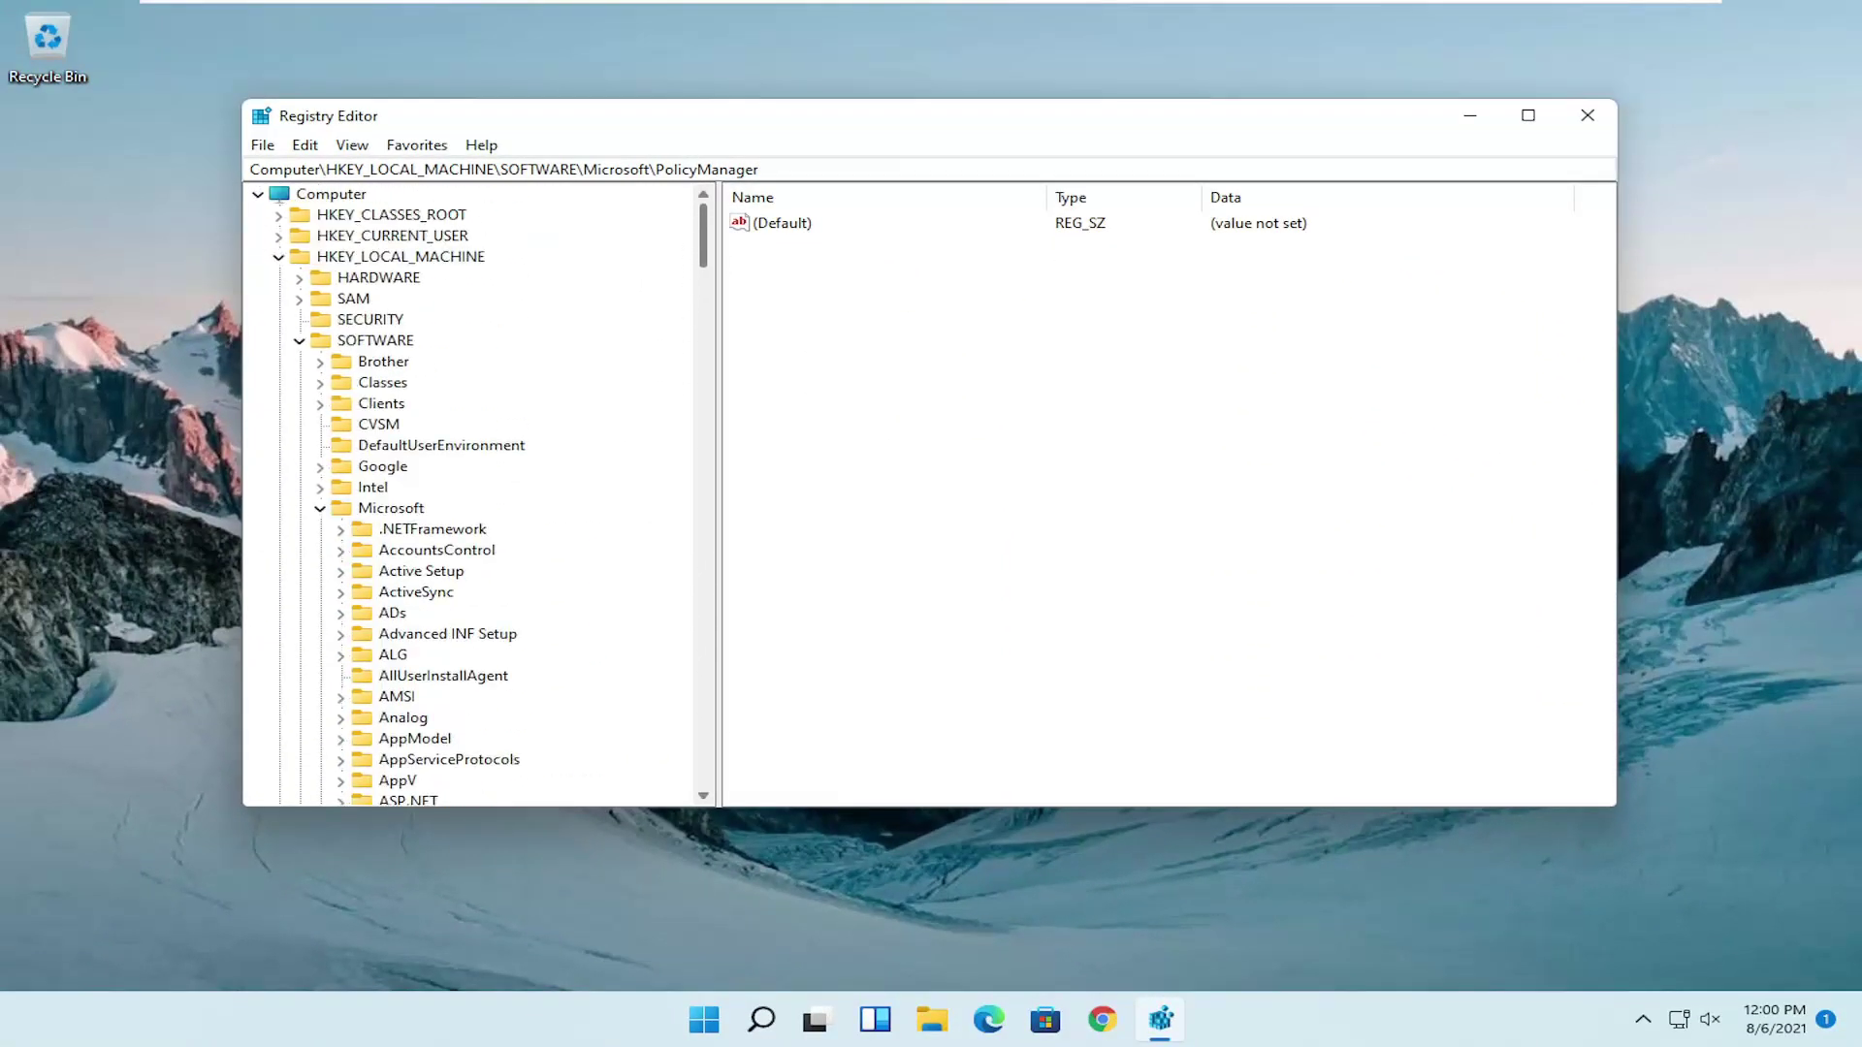
pyautogui.click(320, 508)
pyautogui.click(300, 341)
pyautogui.click(278, 256)
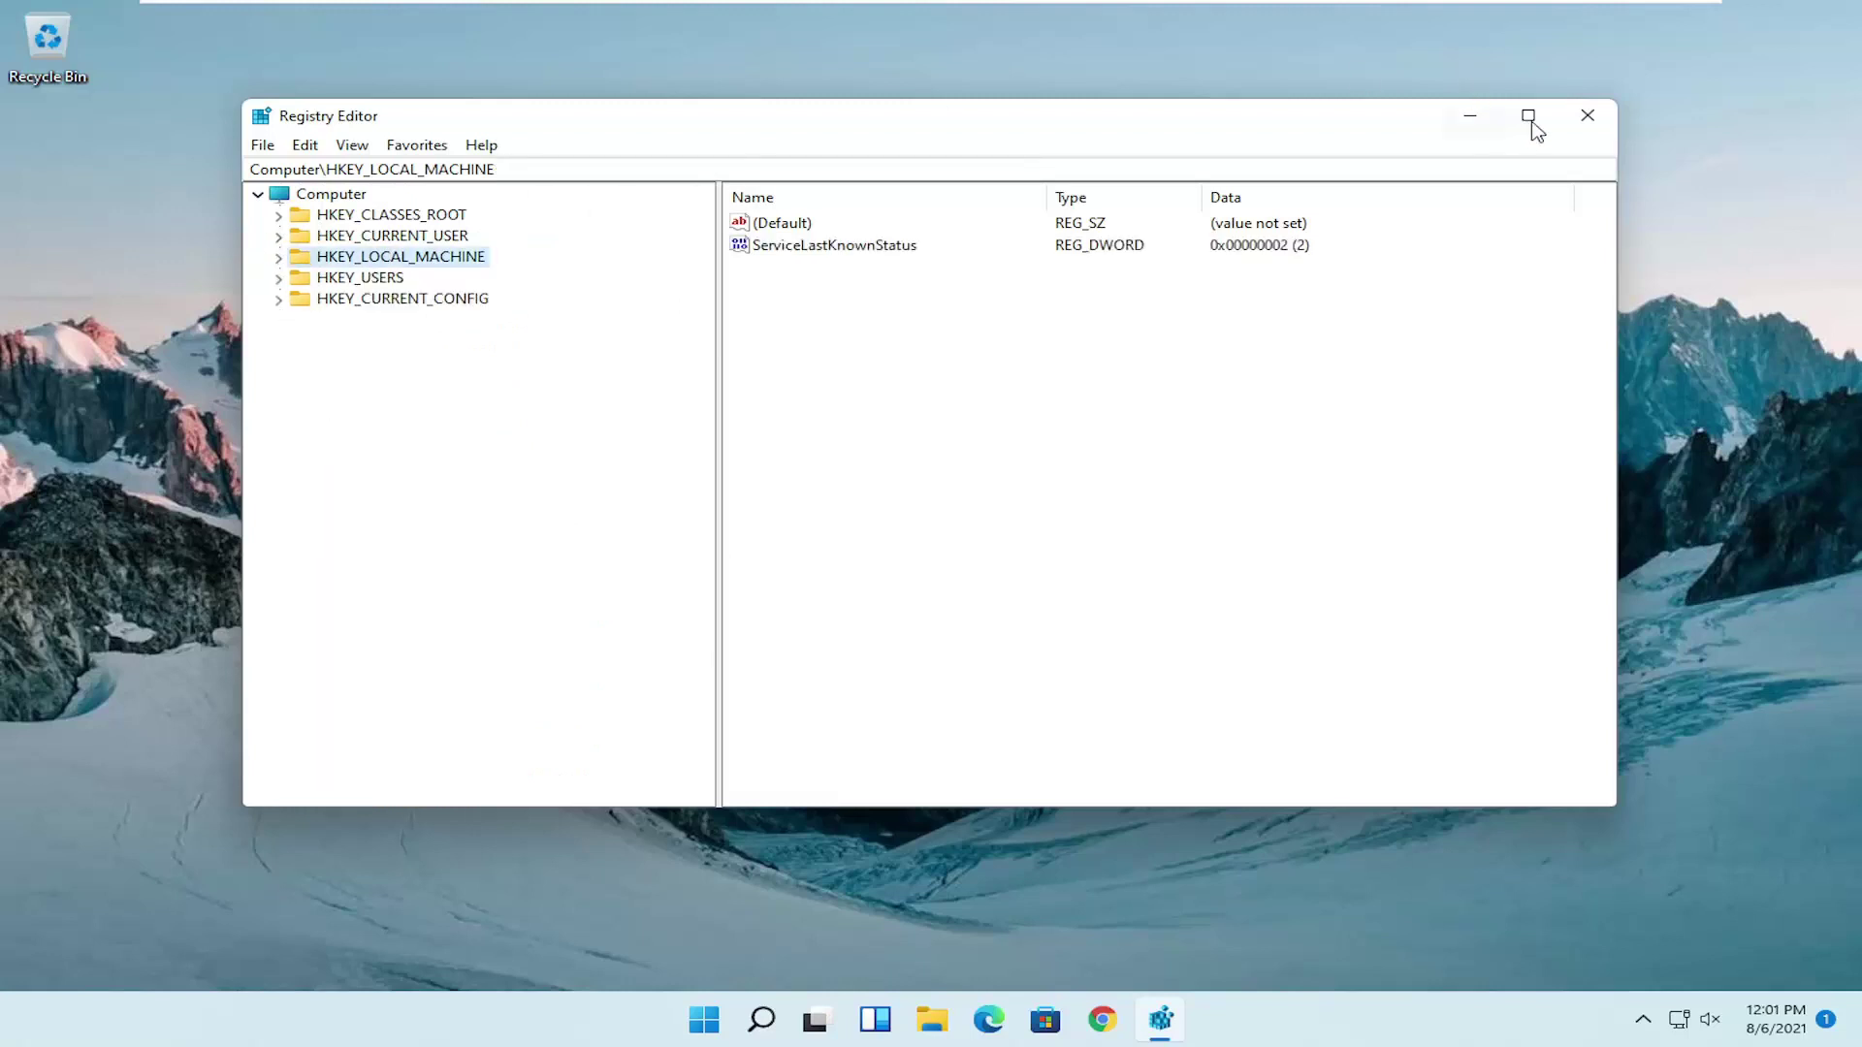
# Close Registry Editor and bring up the Start menu's Shut down or sign out options
pyautogui.click(1587, 116)
pyautogui.rightClick(731, 1019)
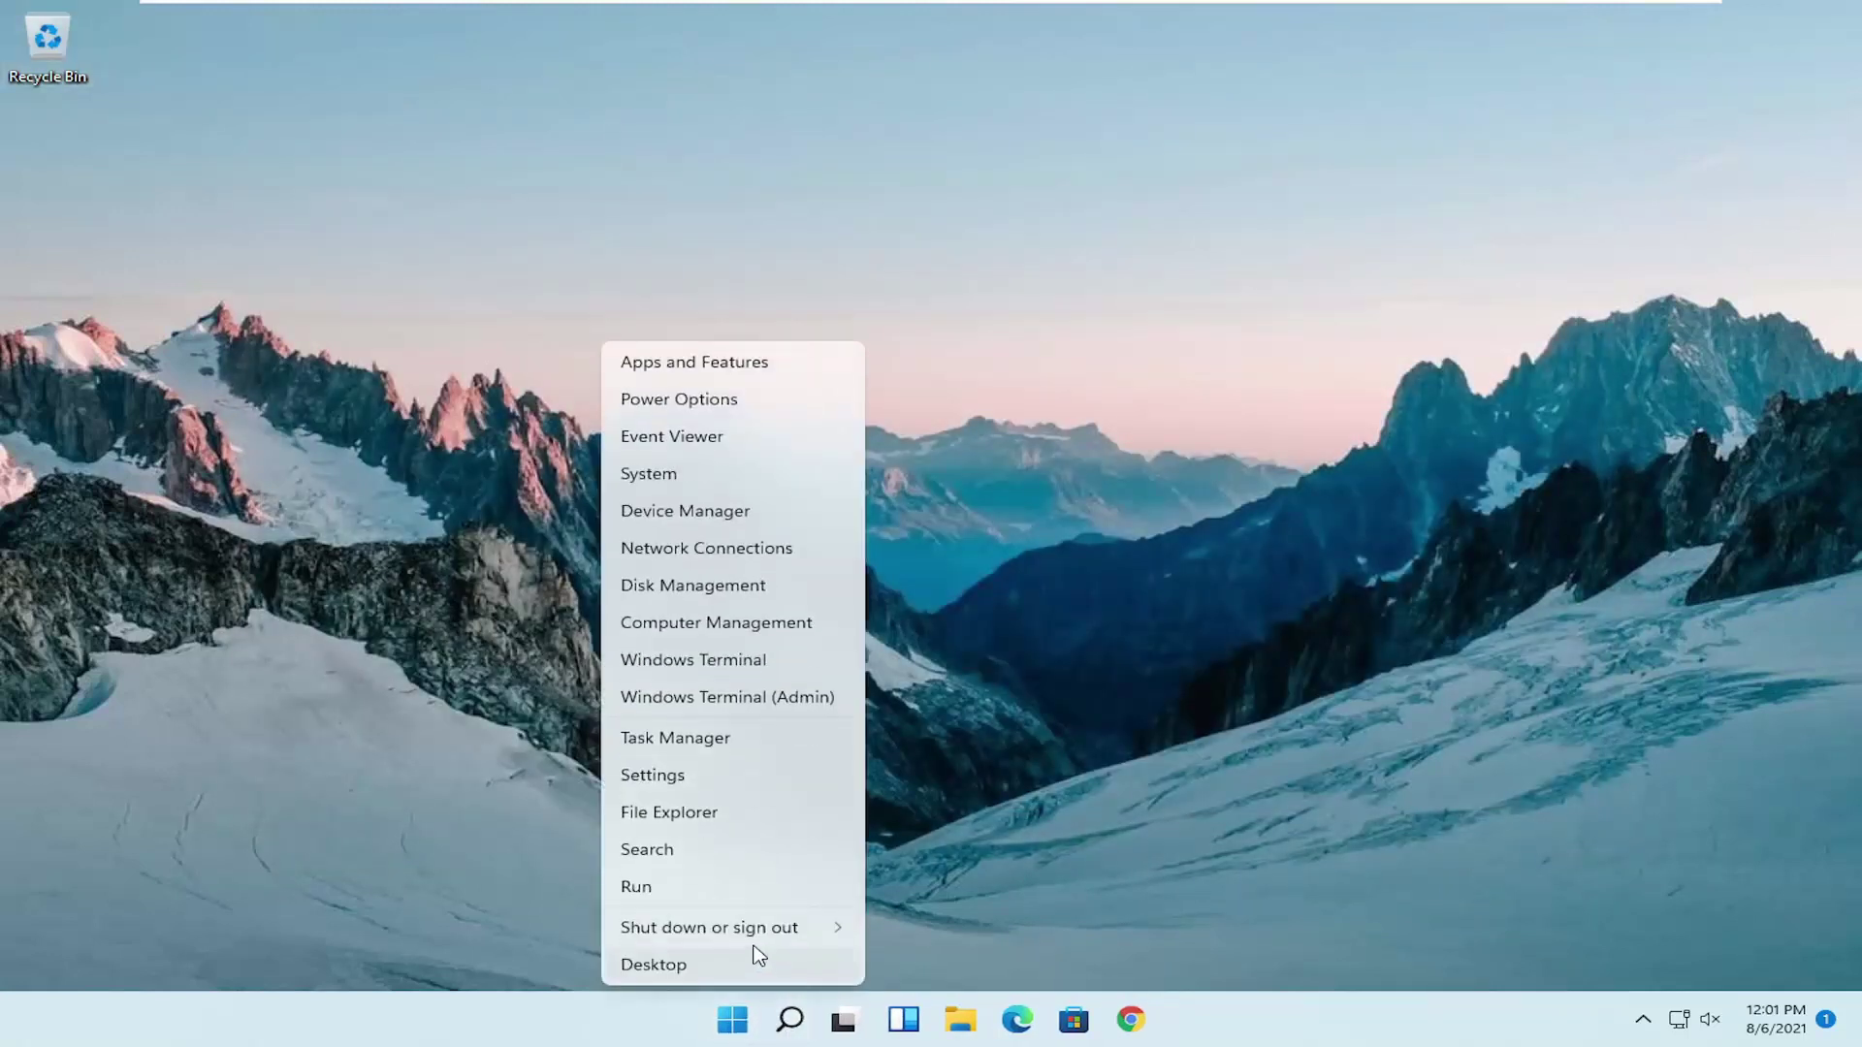
pyautogui.moveTo(839, 928)
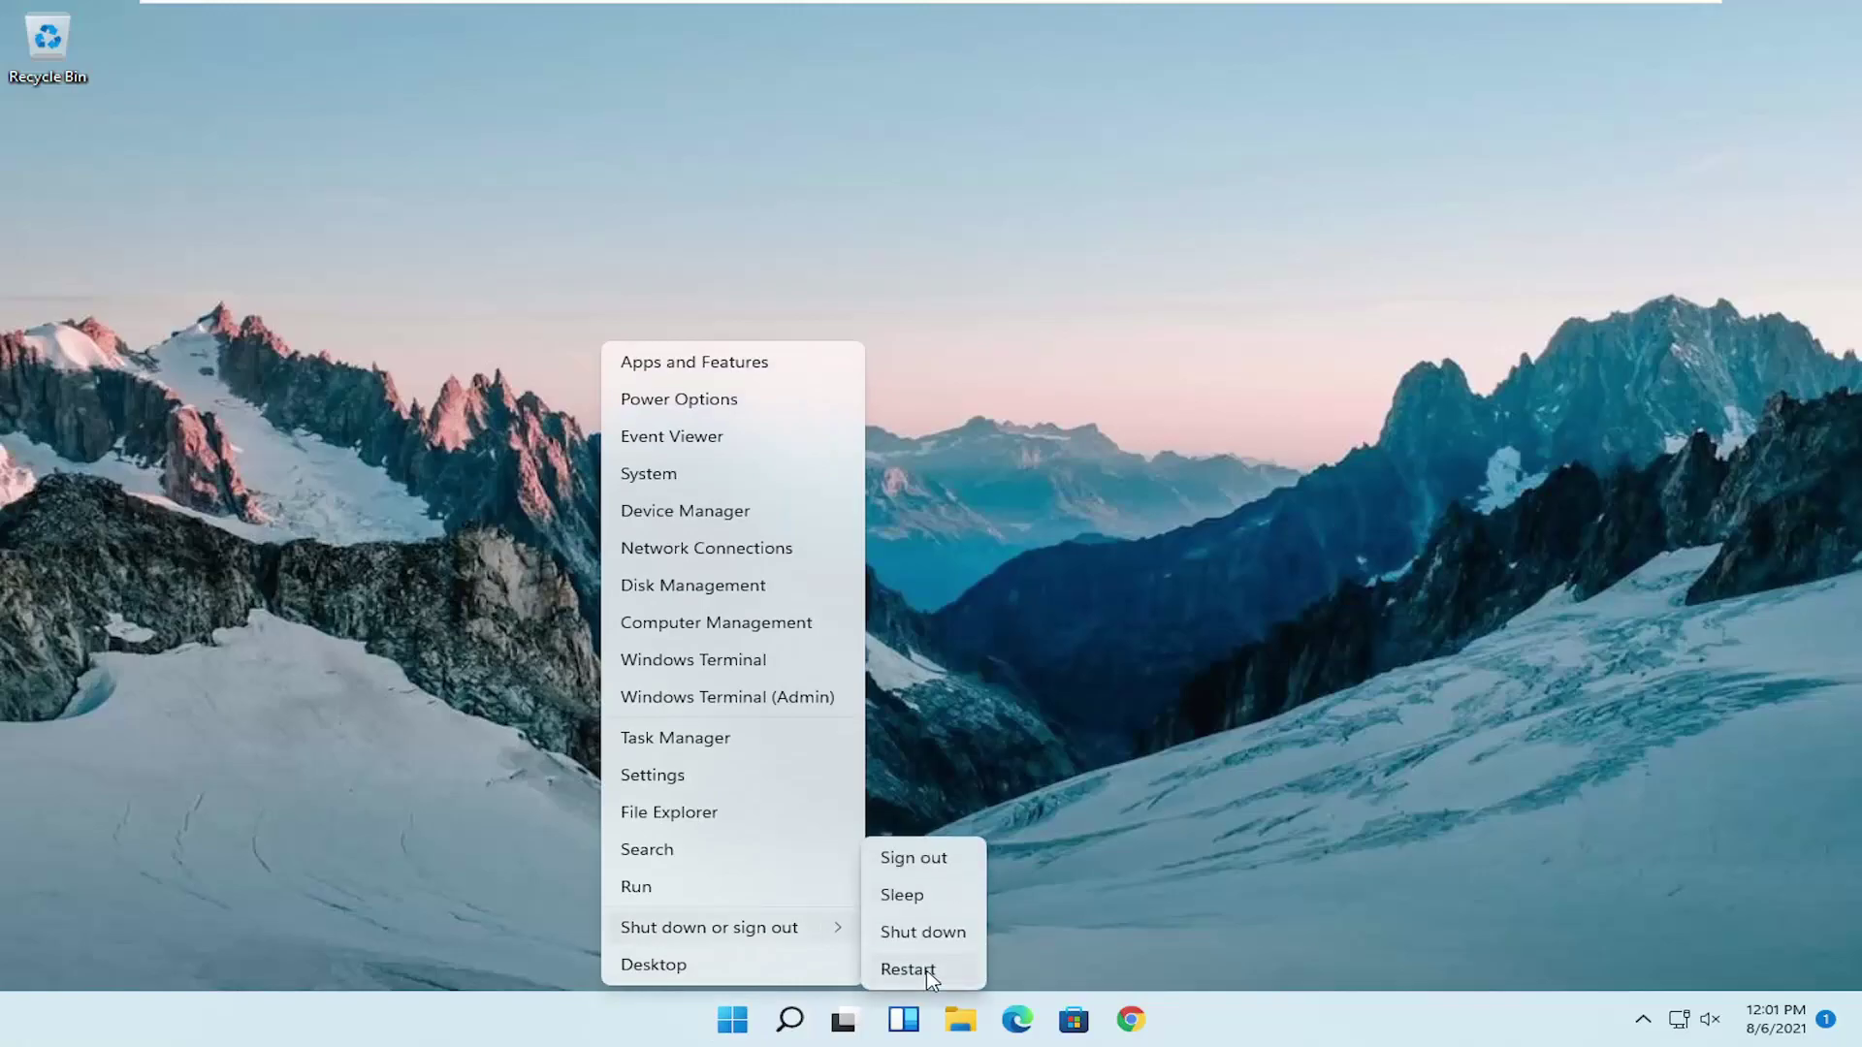